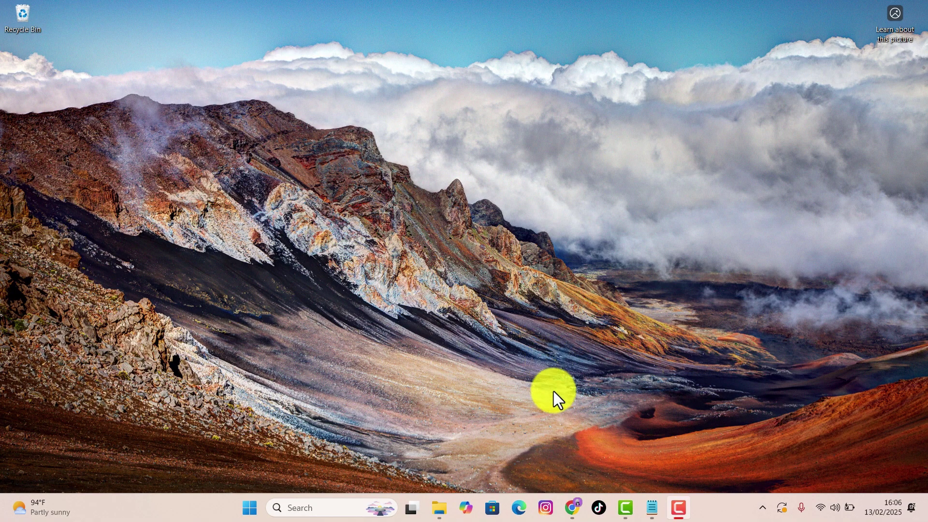
- Download the Office Deployment Tool from Microsoft Download Center and show it in Downloads
left_click(573, 509)
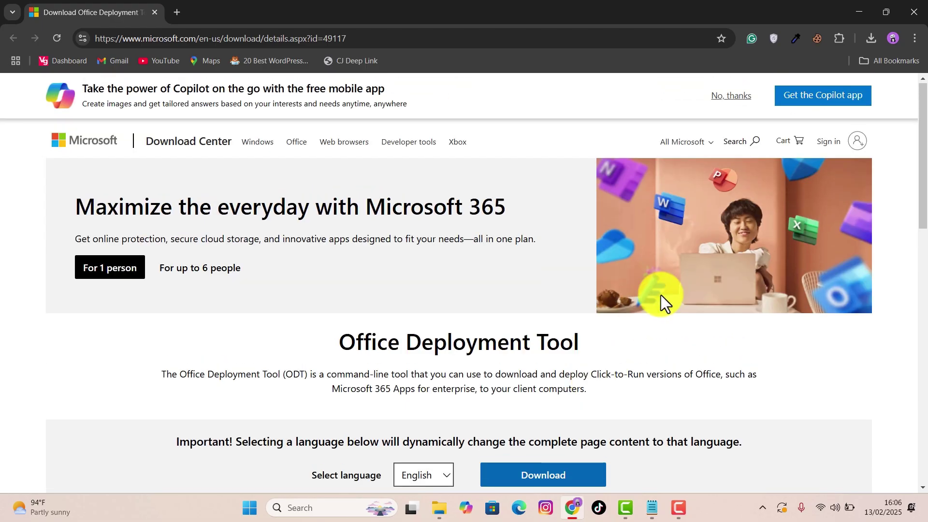
left_click(733, 96)
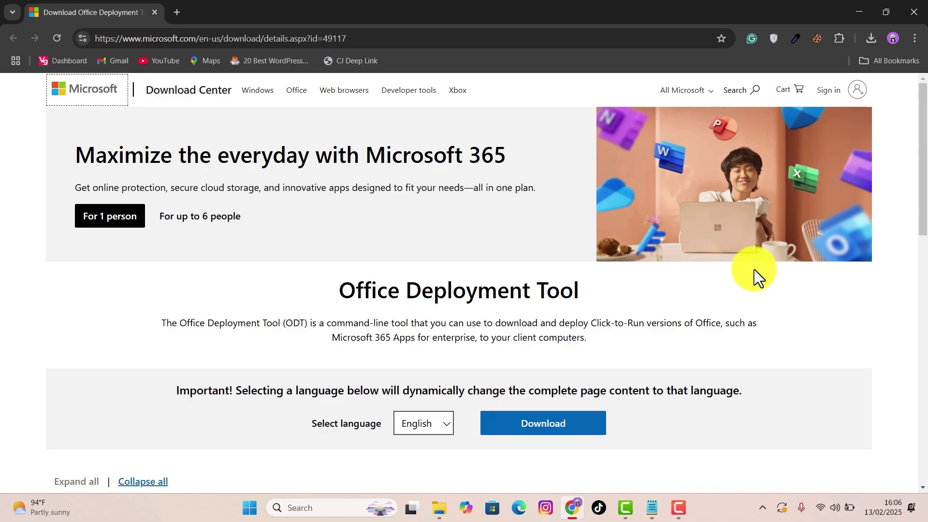
scroll(754, 269, "down", 1)
scroll(745, 272, "down", 1)
left_click(581, 308)
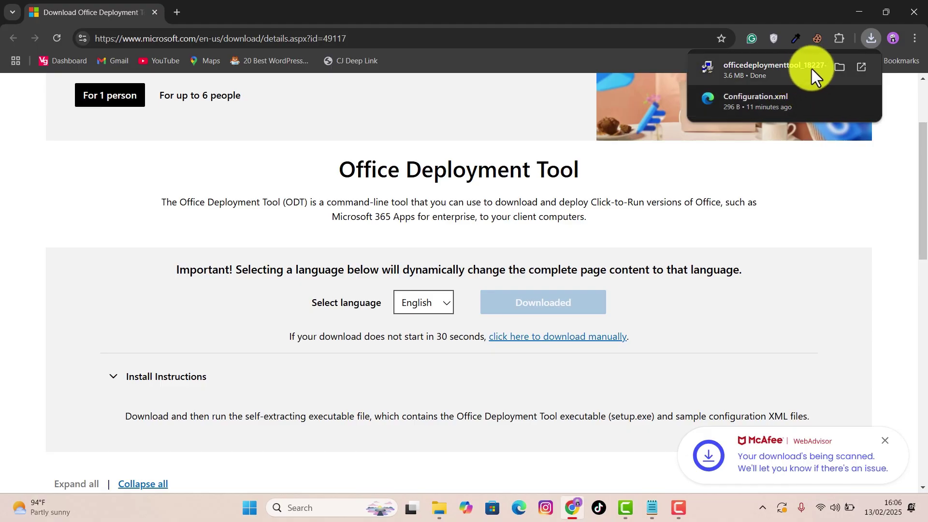
left_click(839, 68)
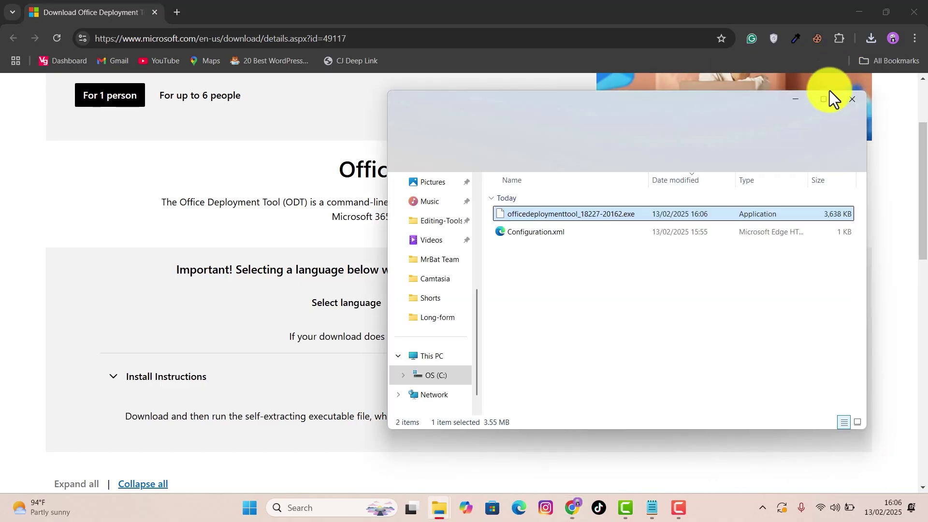
- Copy the Office Deployment Tool exe into a new C:\Office 2024 folder
right_click(647, 216)
left_click(700, 180)
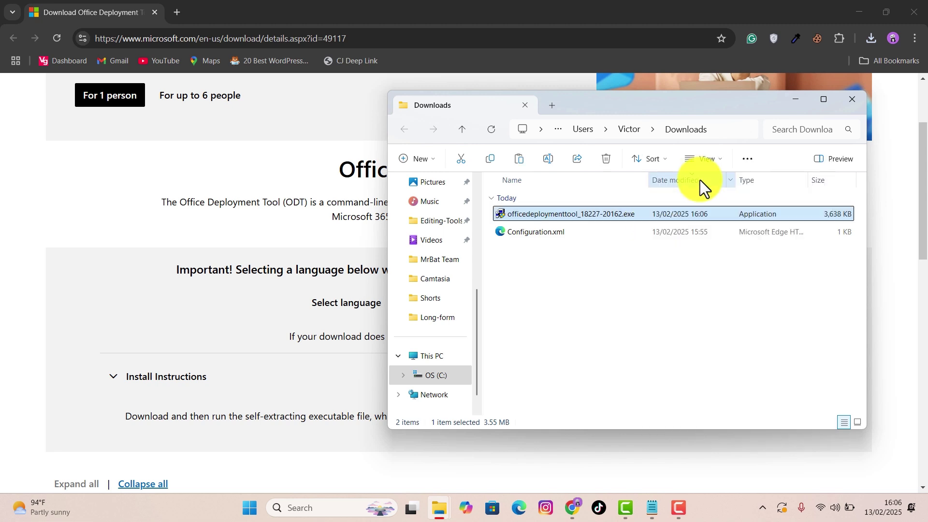
left_click(450, 357)
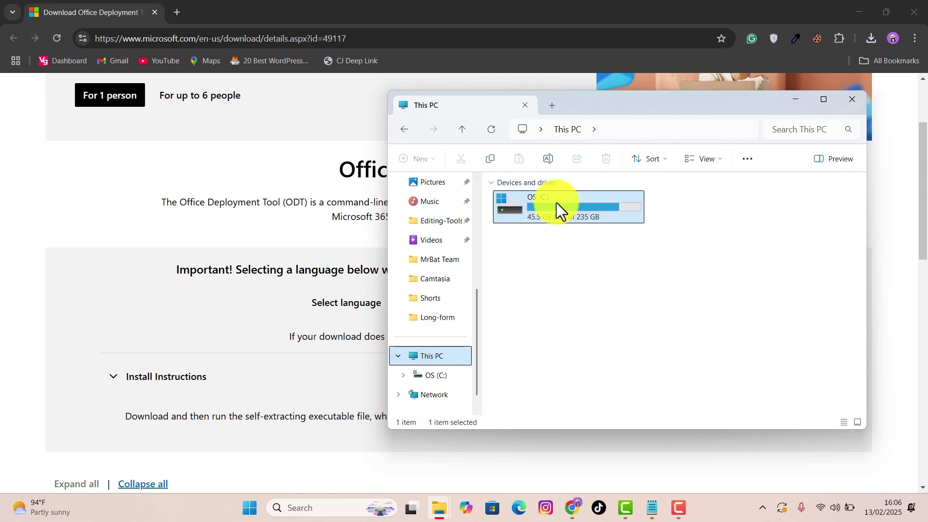
double_click(574, 205)
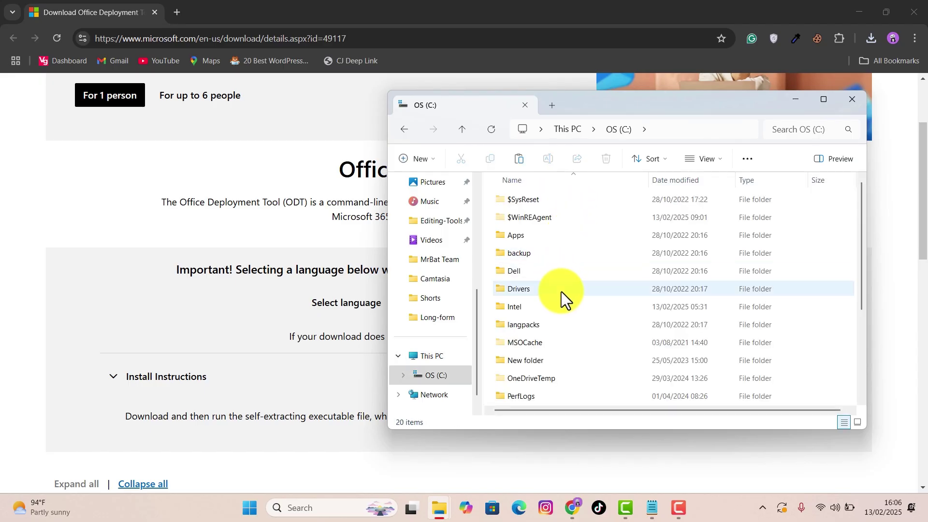
scroll(575, 377, "down", 3)
right_click(597, 398)
mouse_move(632, 317)
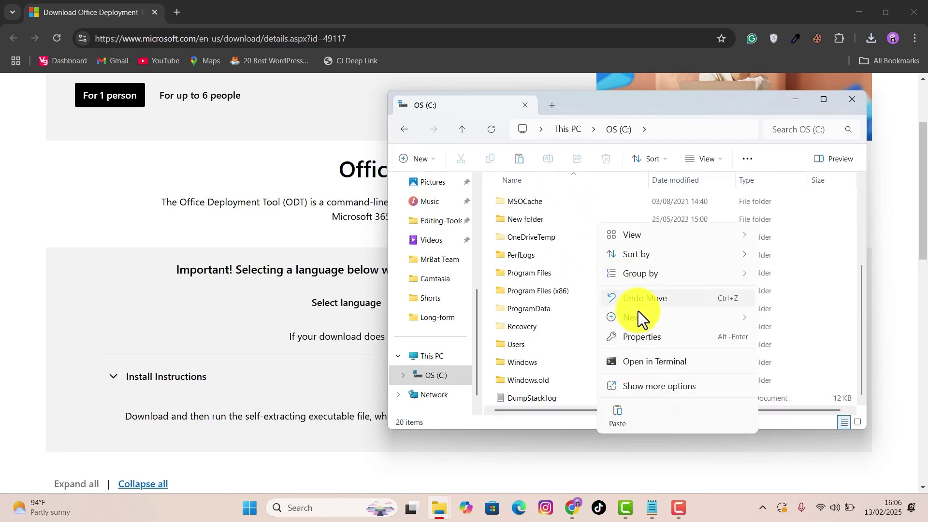
left_click(785, 319)
type("Offi")
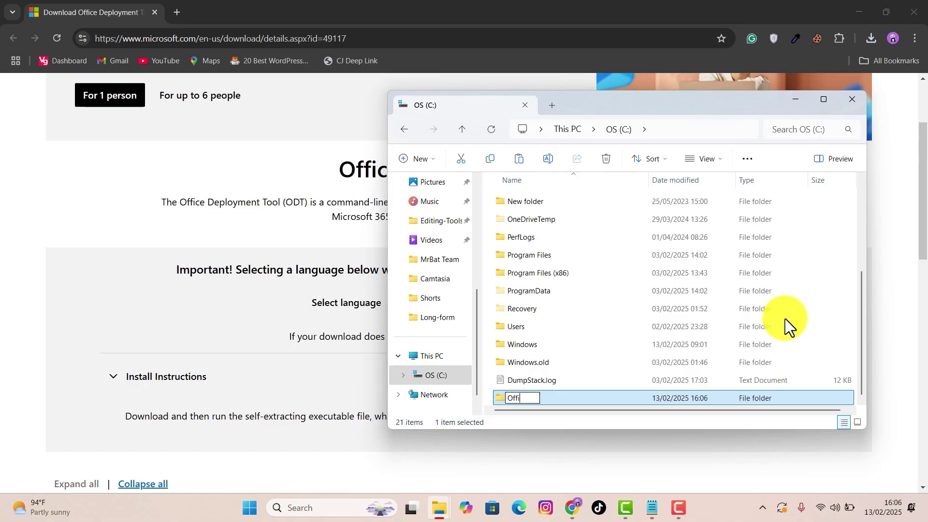
type("ce 2024")
key("Return")
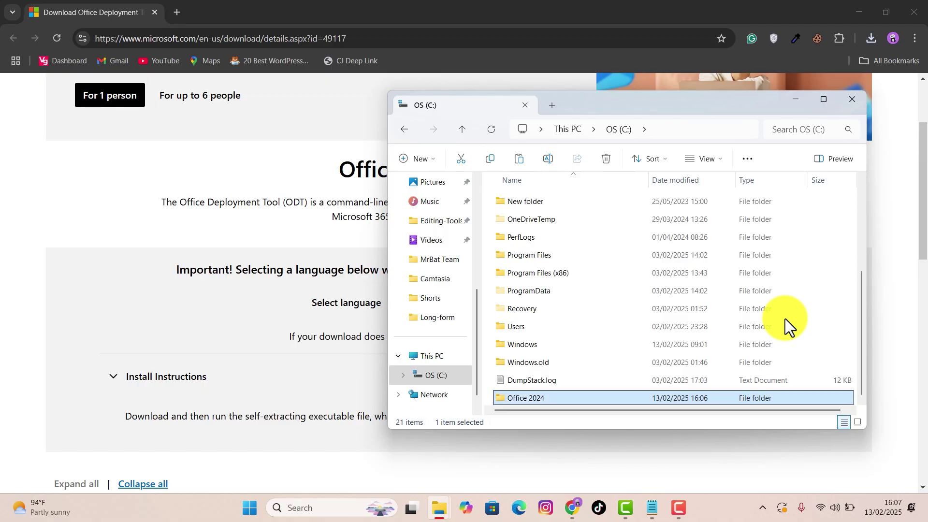
double_click(617, 396)
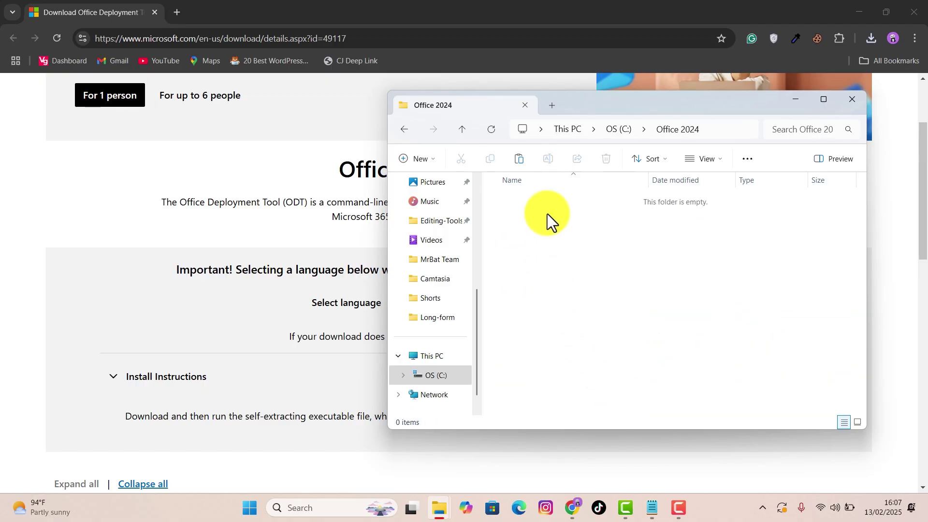
right_click(574, 254)
left_click(567, 234)
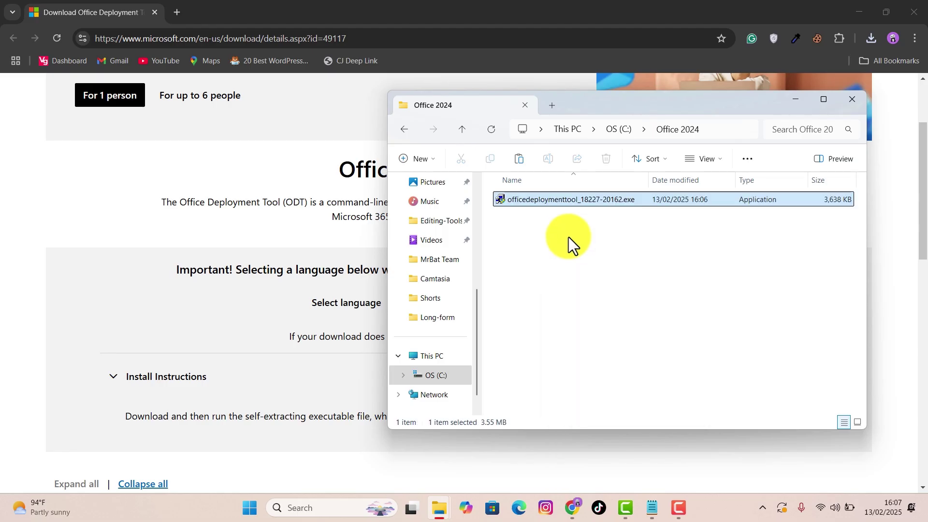
scroll(439, 341, "up", 3)
- Move Configuration.xml from Downloads into the Office 2024 folder
left_click(435, 221)
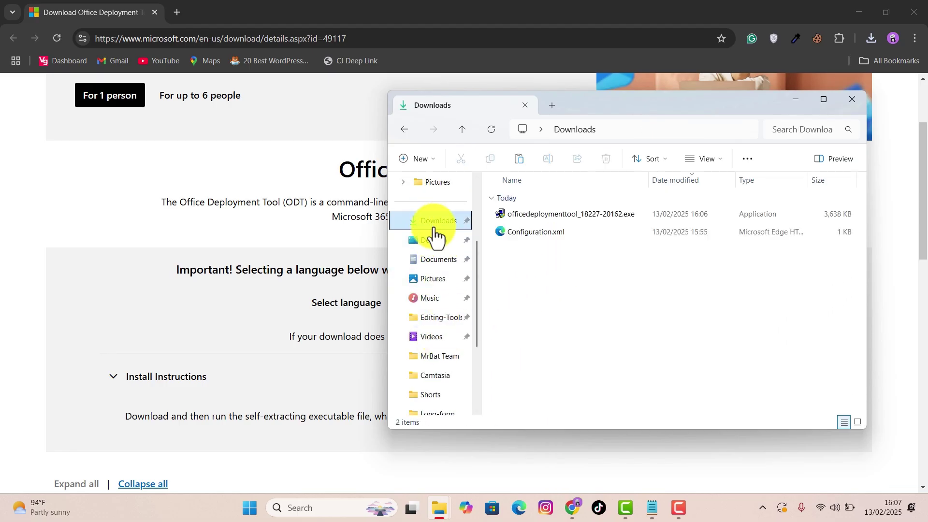
left_click(526, 236)
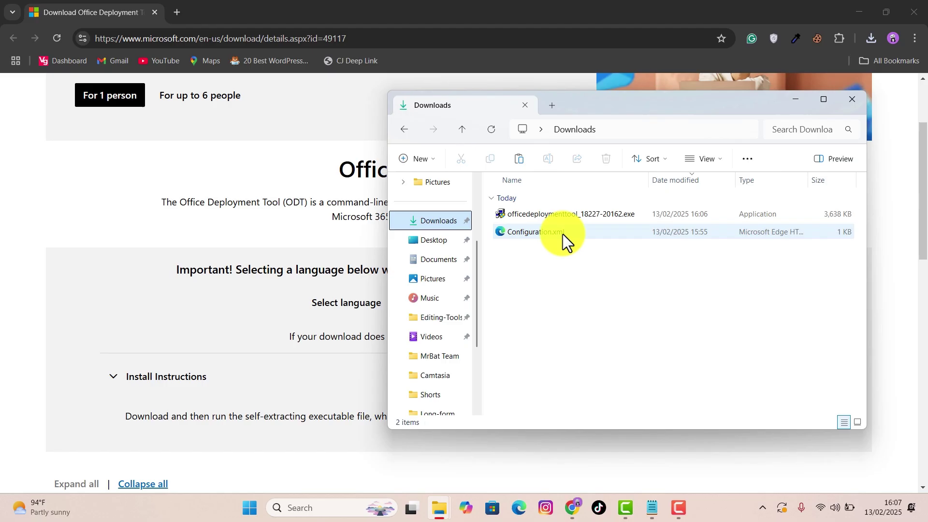
mouse_move(573, 233)
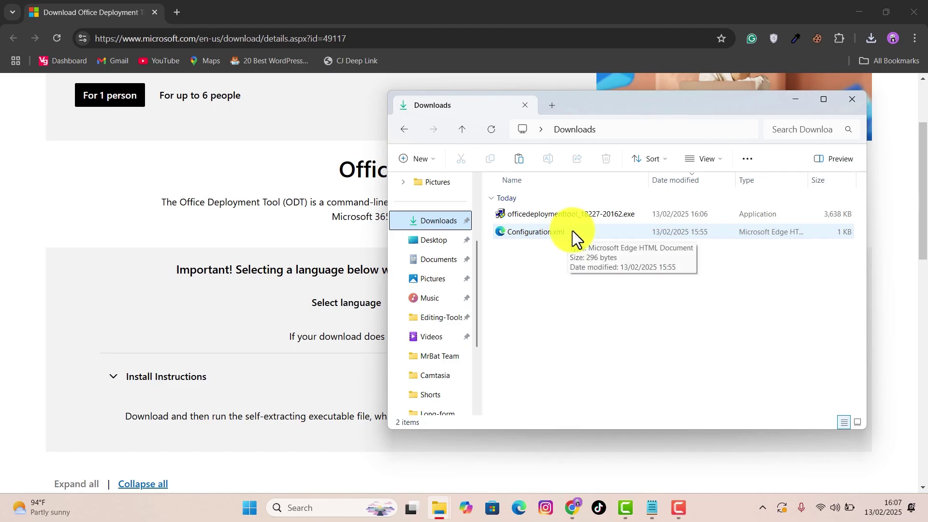
right_click(584, 232)
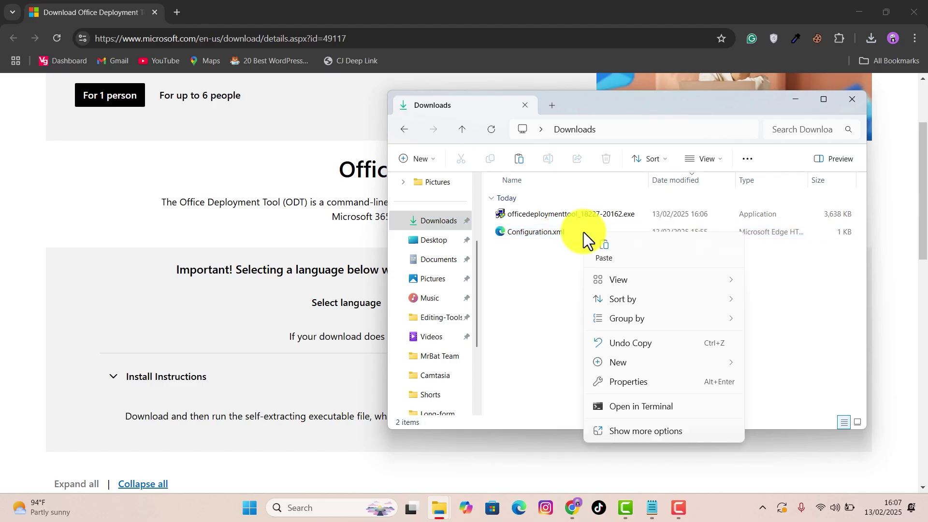
left_click(563, 231)
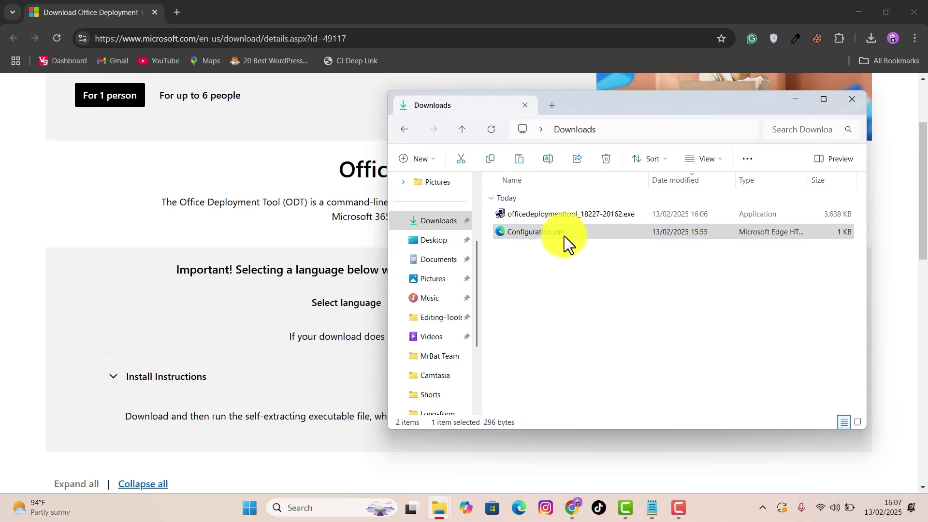
right_click(564, 236)
key("Escape")
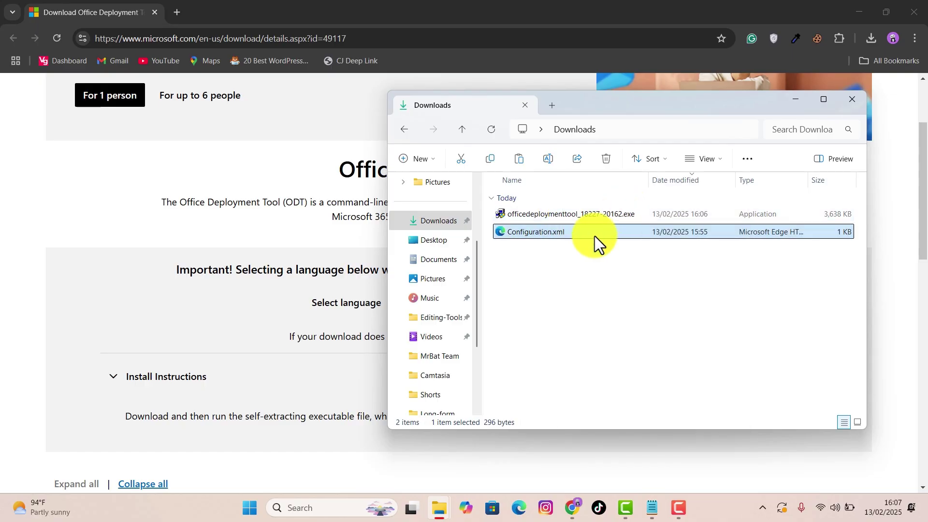
key("Delete")
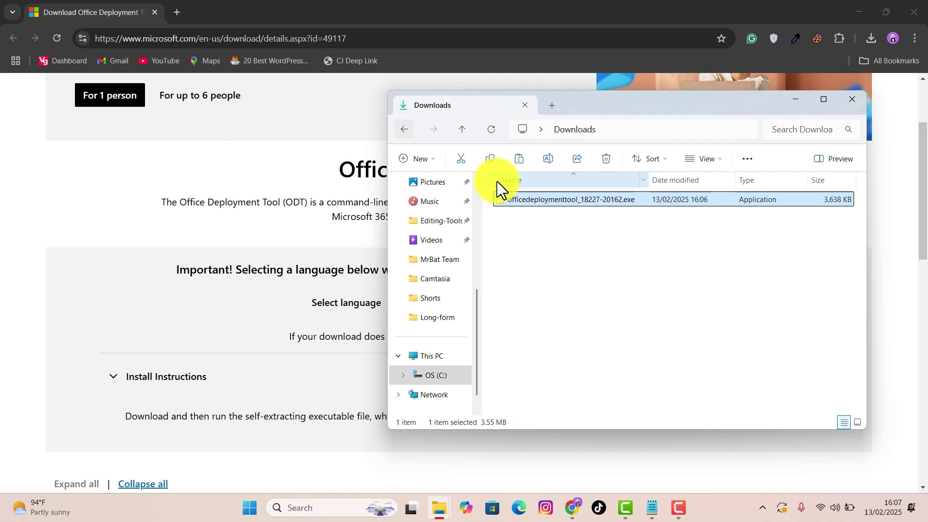
left_click(564, 225)
right_click(563, 224)
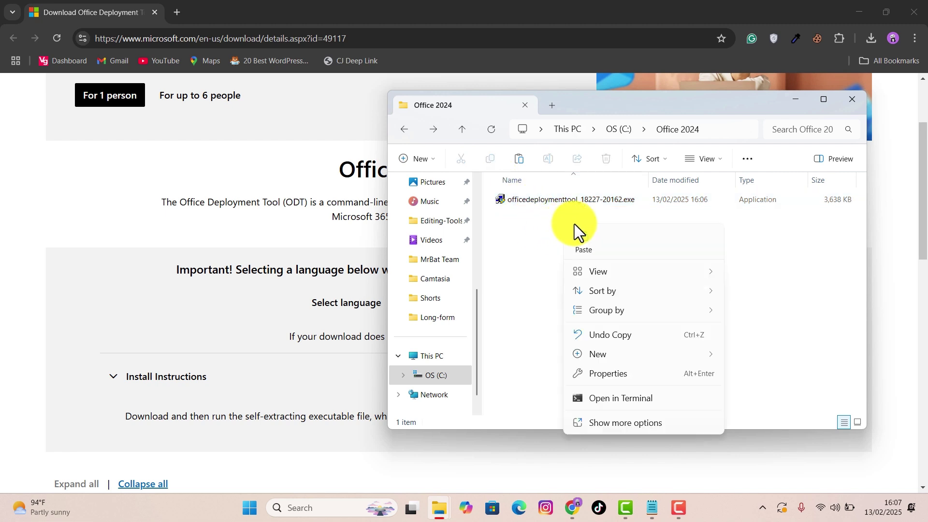
key("Escape")
key("ctrl+v")
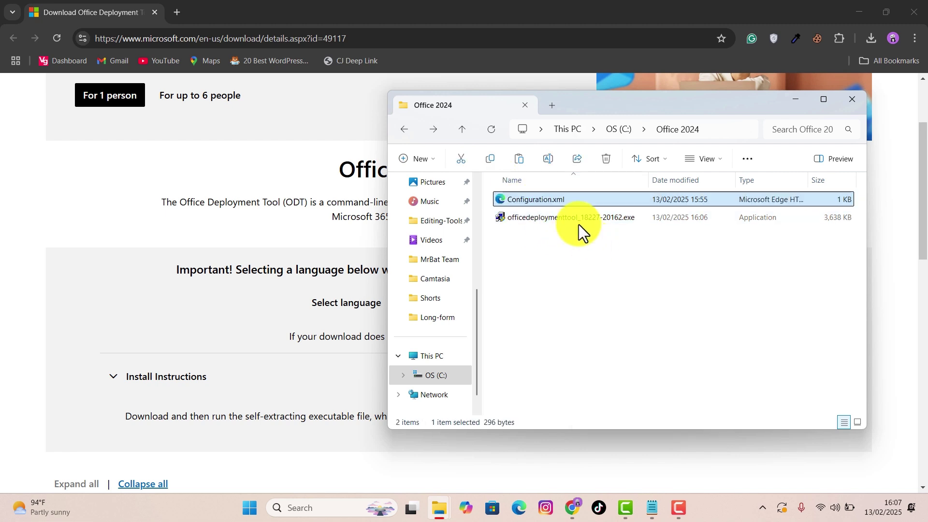
left_click(577, 222)
- Run the Office Deployment Tool as administrator and accept the license terms
right_click(578, 223)
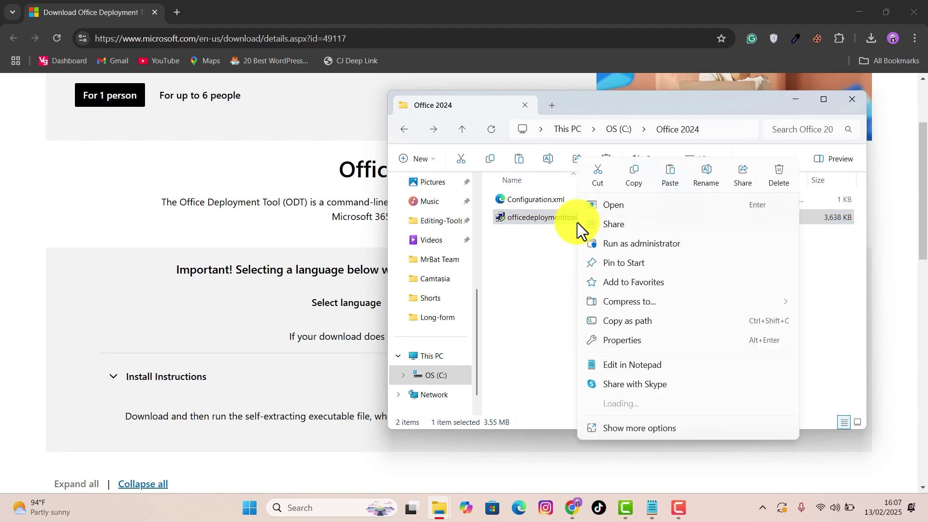
left_click(622, 243)
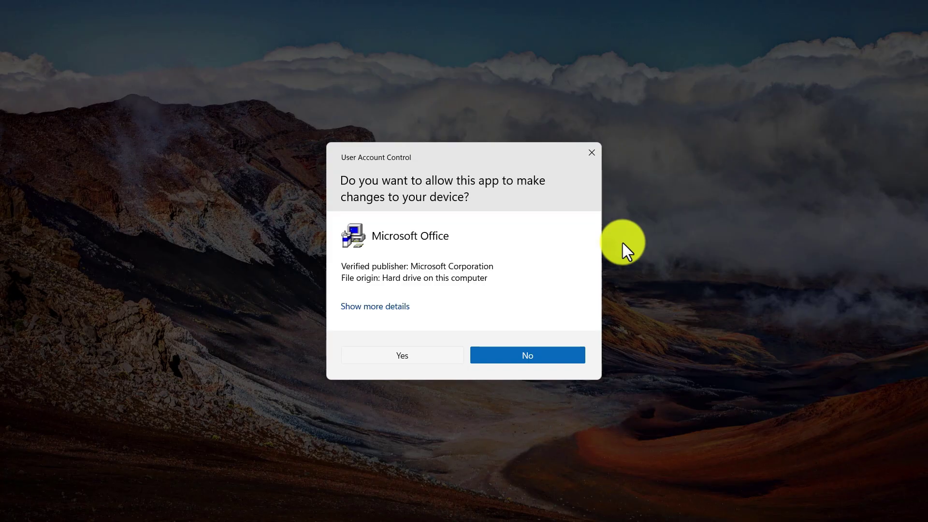
key("alt+y")
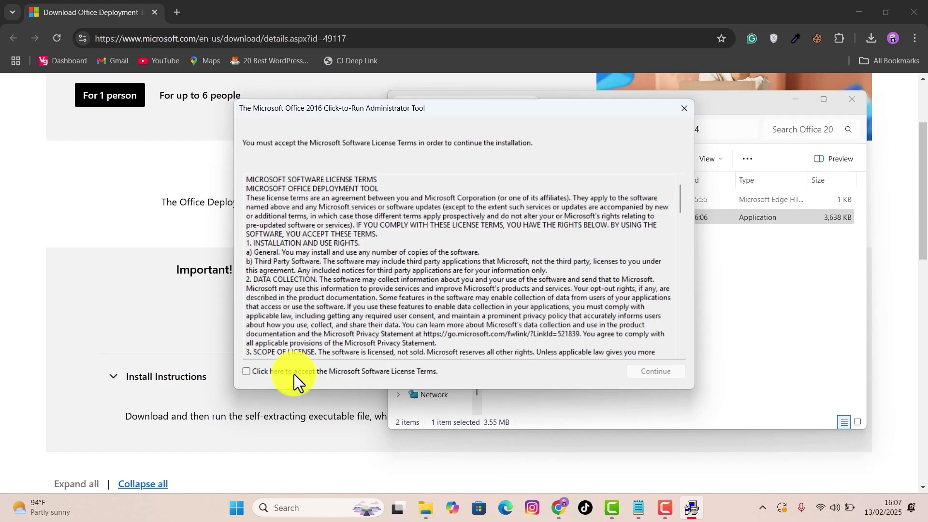
left_click(247, 371)
left_click(669, 369)
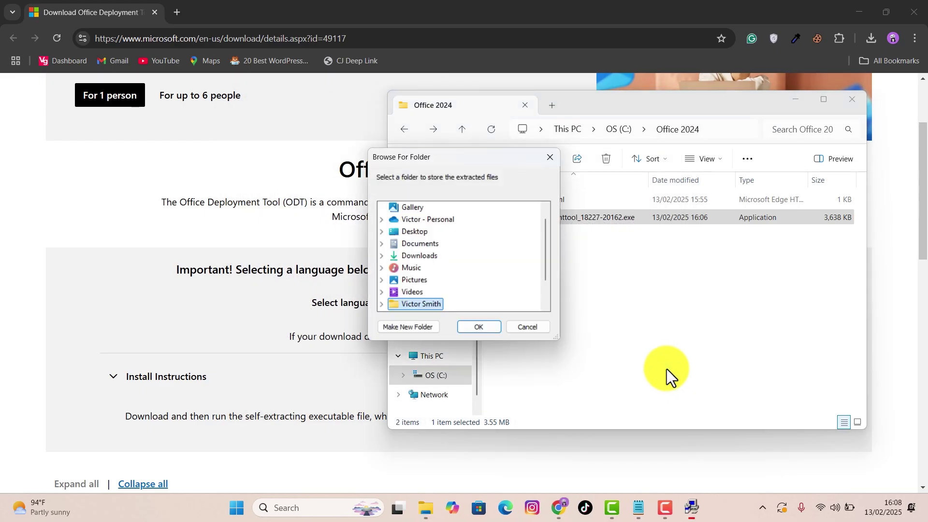
scroll(449, 279, "down", 1)
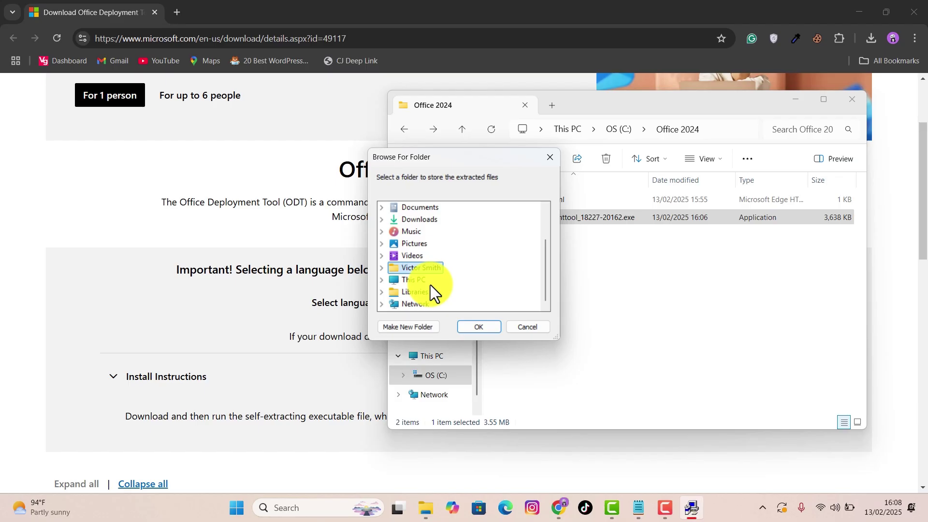
- Extract the tool's files into C:\Office 2024
left_click(382, 280)
scroll(388, 286, "down", 1)
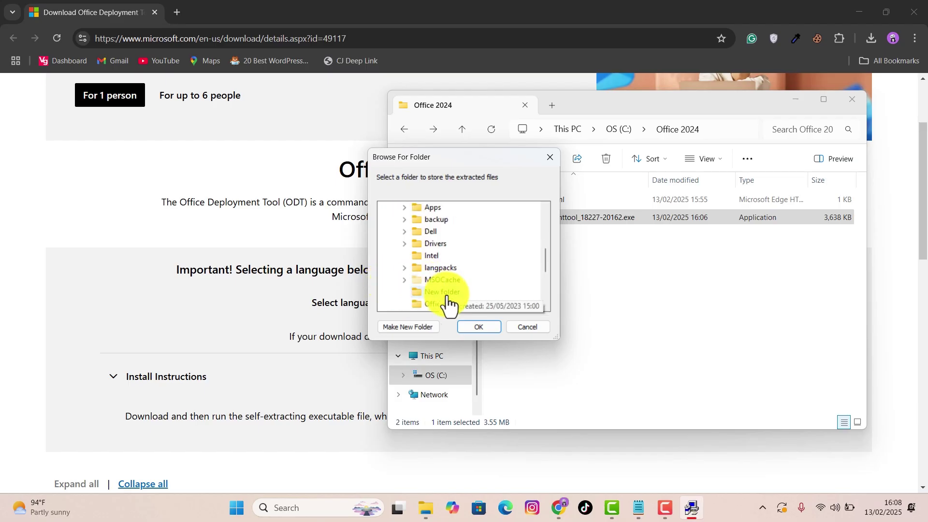
scroll(439, 293, "down", 1)
left_click(443, 269)
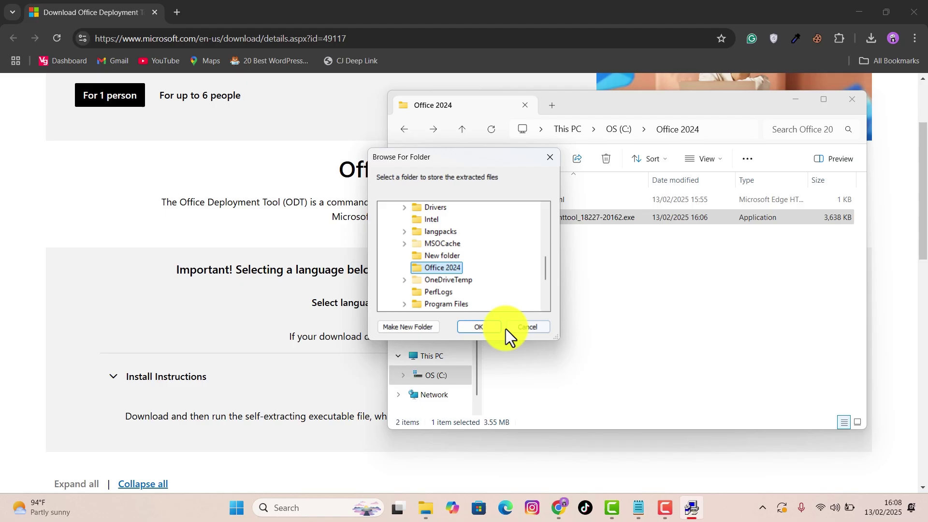
left_click(479, 327)
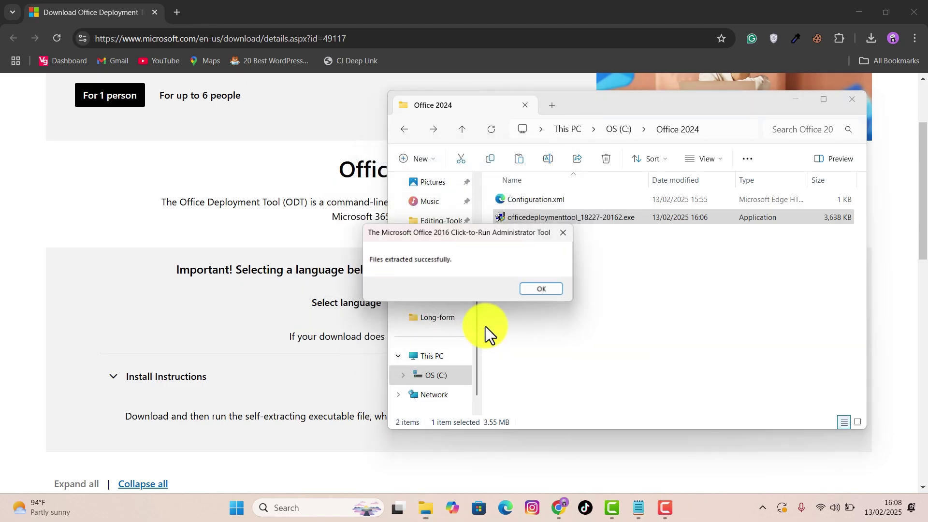
- Dismiss the extraction message and open a command prompt in C:\Office 2024 via cmd
left_click(539, 291)
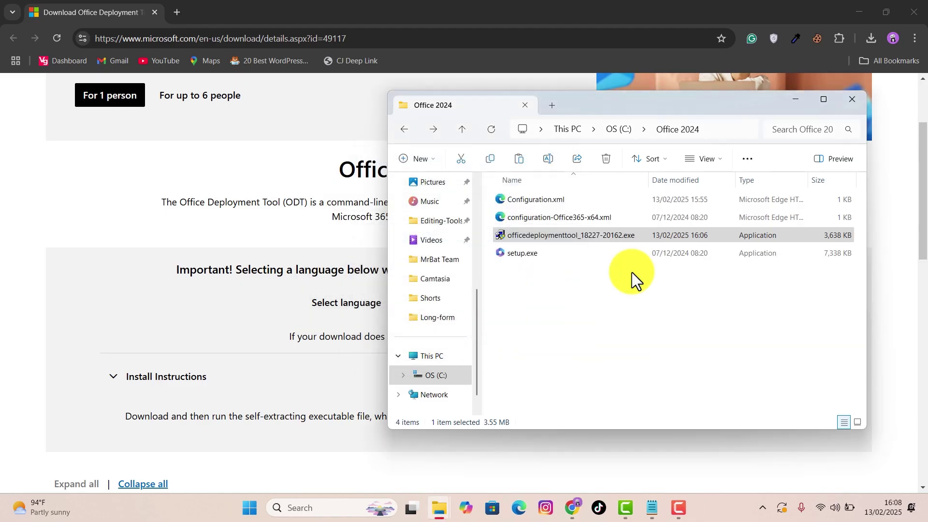
left_click(706, 128)
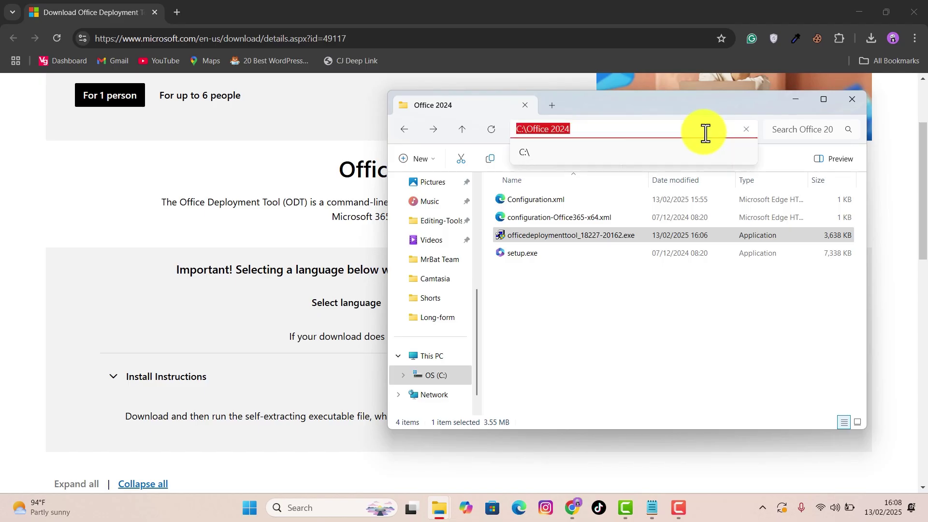
type("cmd")
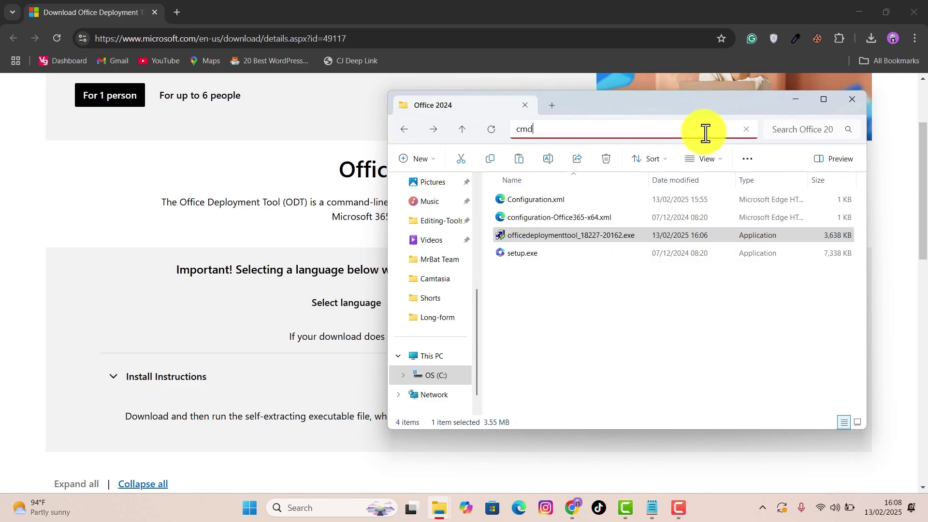
key("Return")
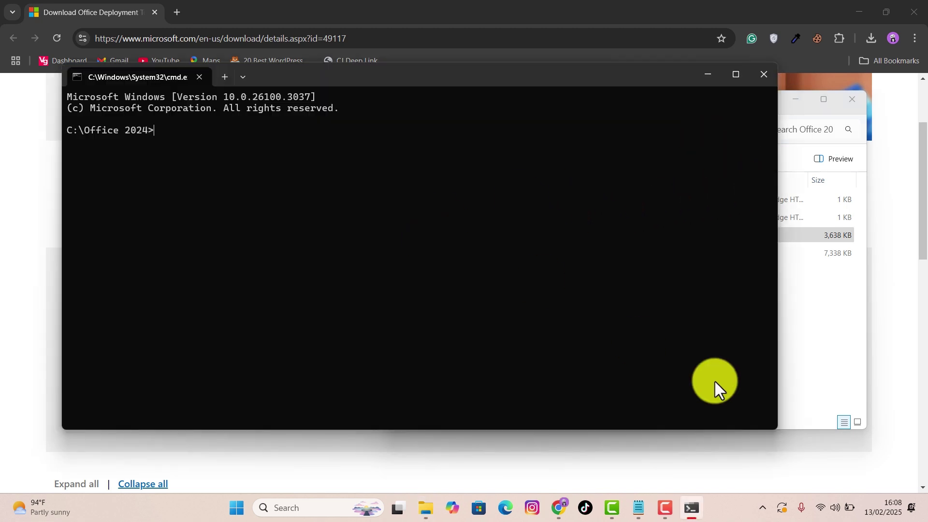
- Paste setup.exe /configure configuration.xml from the notes at the prompt, then search for cmd
left_click(639, 508)
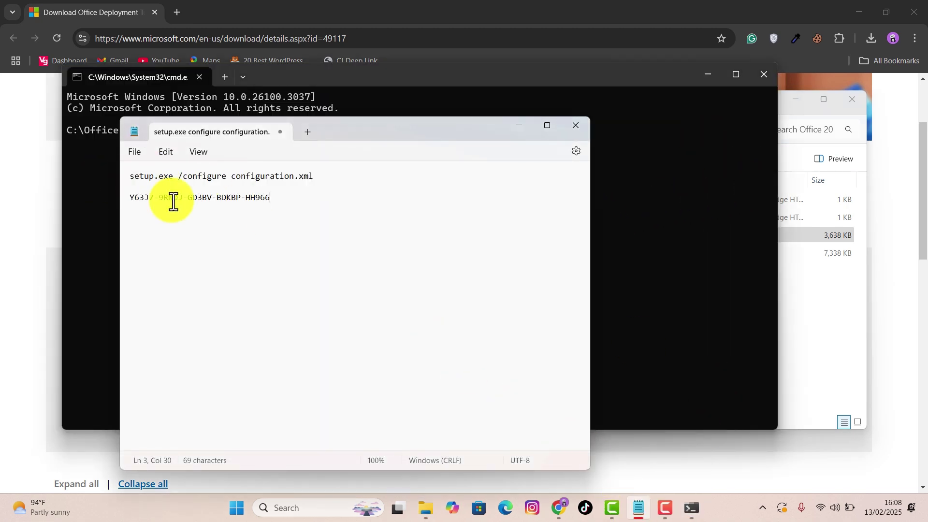
left_click_drag(313, 177, 135, 180)
right_click(143, 174)
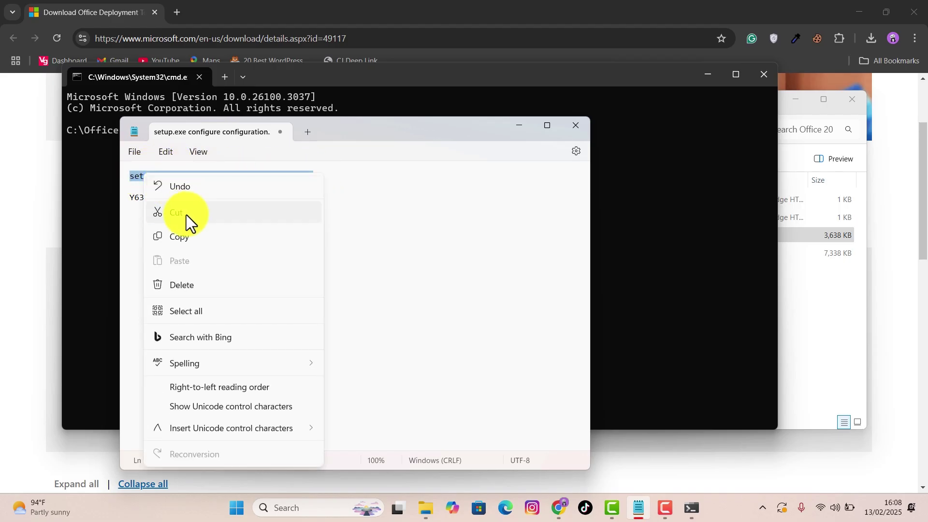
left_click(182, 231)
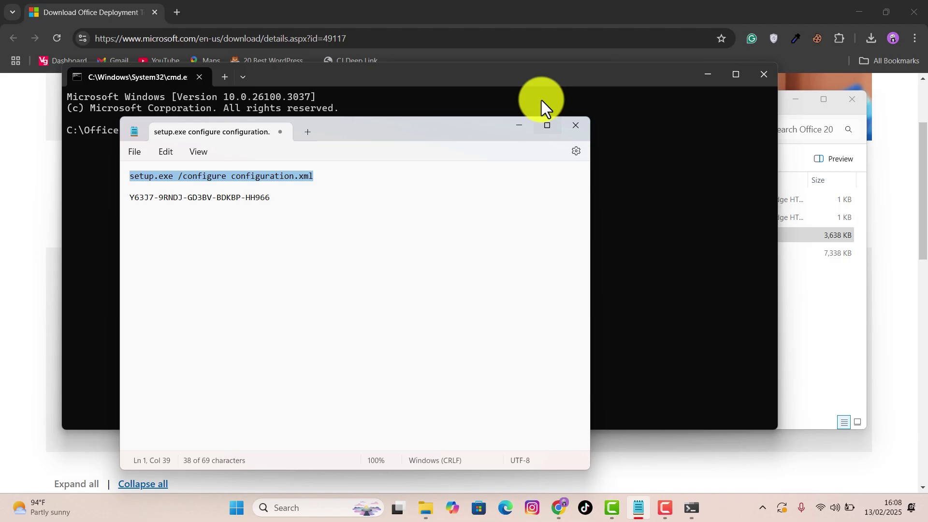
left_click(518, 125)
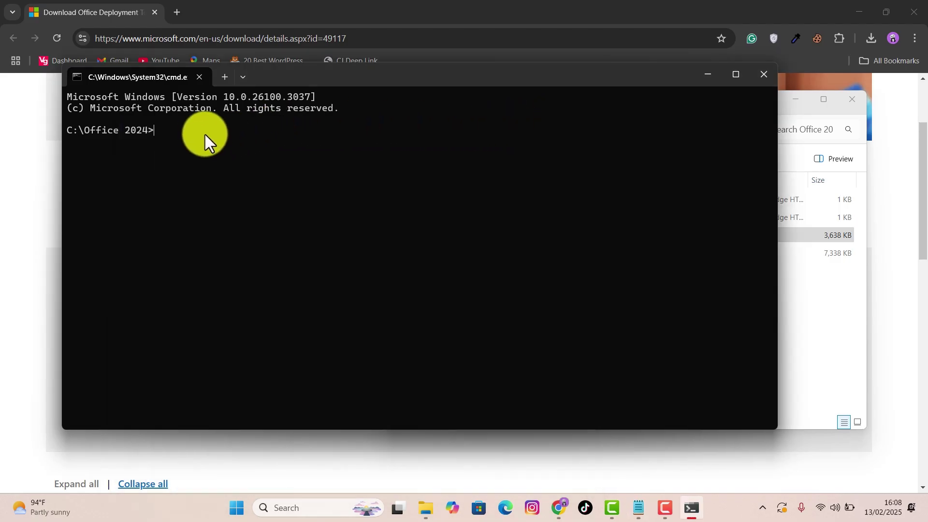
key("ctrl+v")
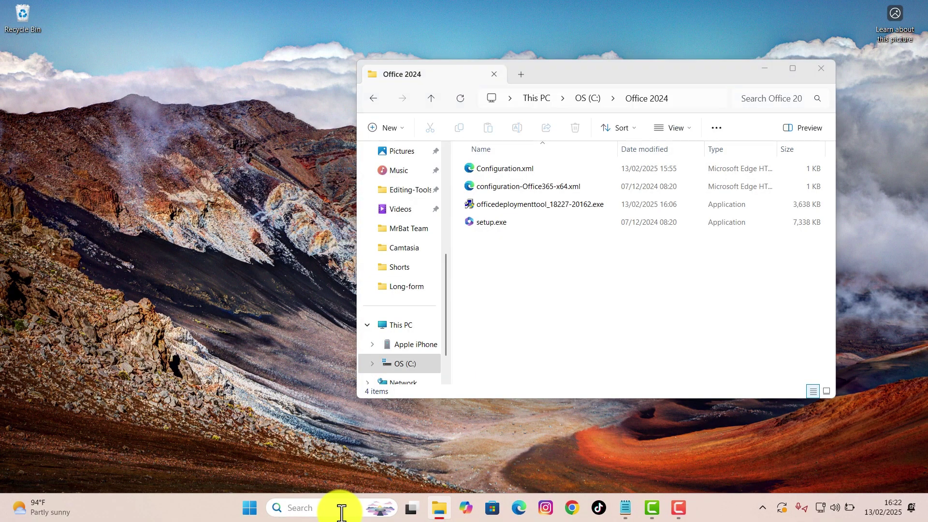
left_click(341, 508)
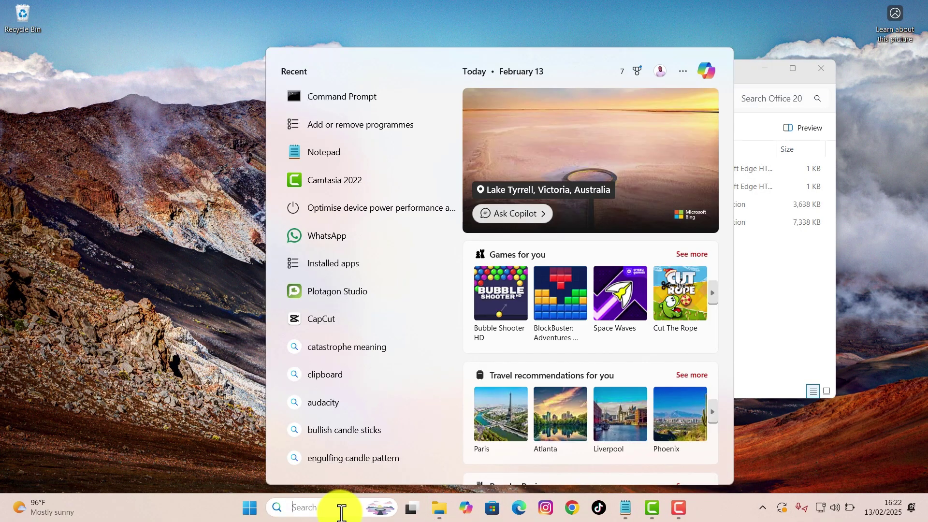
type("cmd")
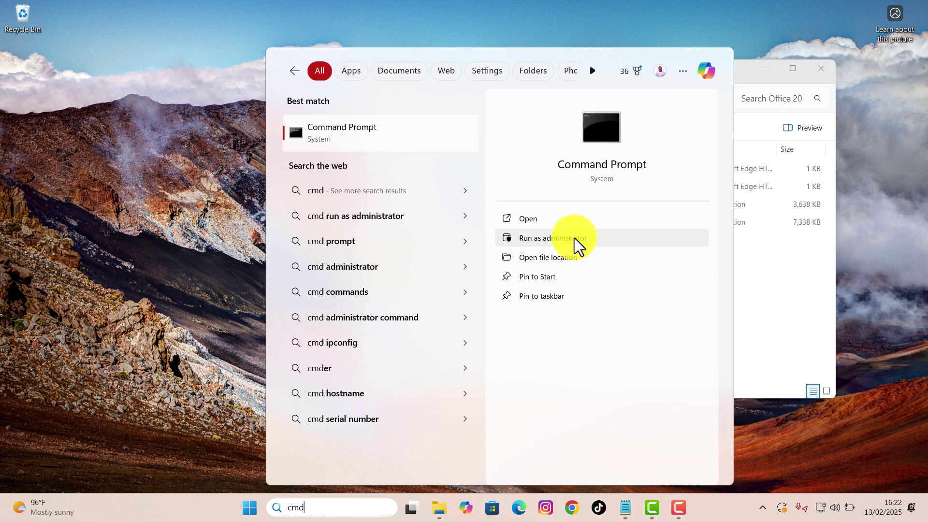
- In an administrator Command Prompt, change directory to C:\Office 2024
left_click(574, 238)
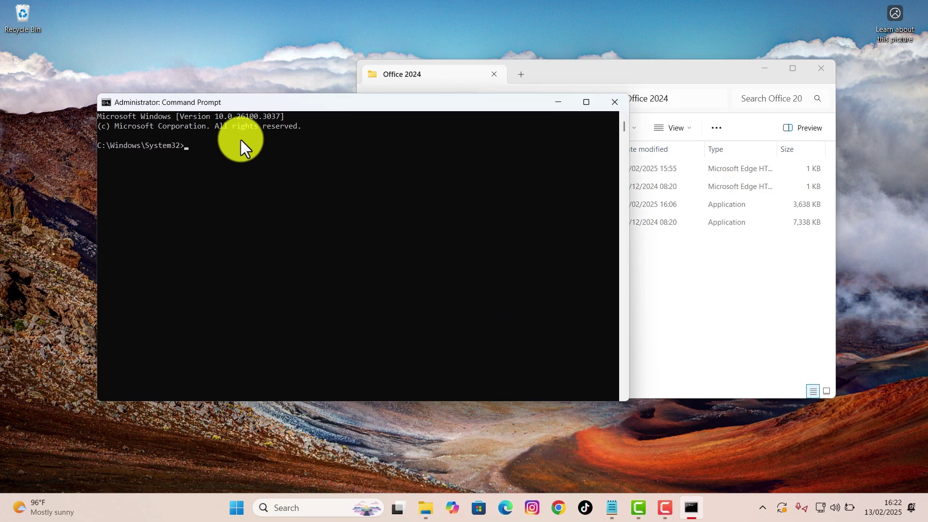
type("cd")
left_click(678, 99)
left_click(514, 100)
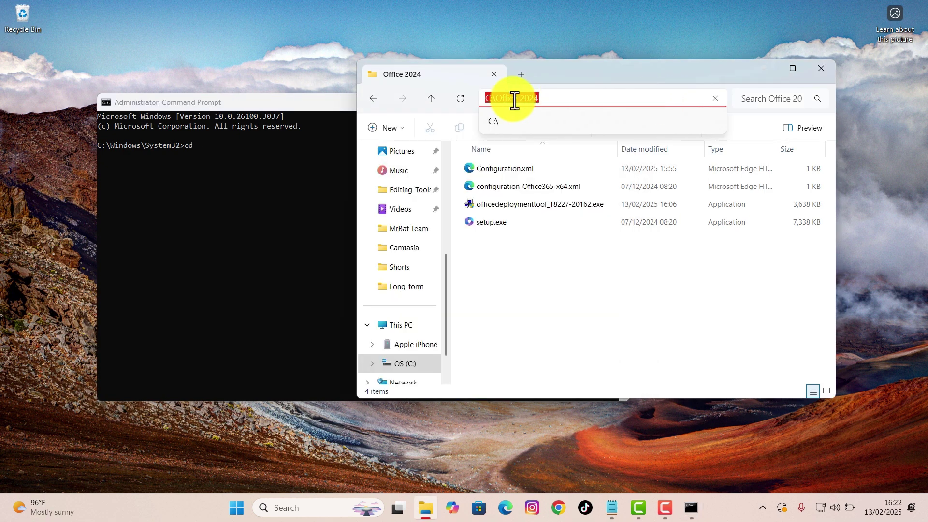
right_click(512, 103)
left_click(534, 136)
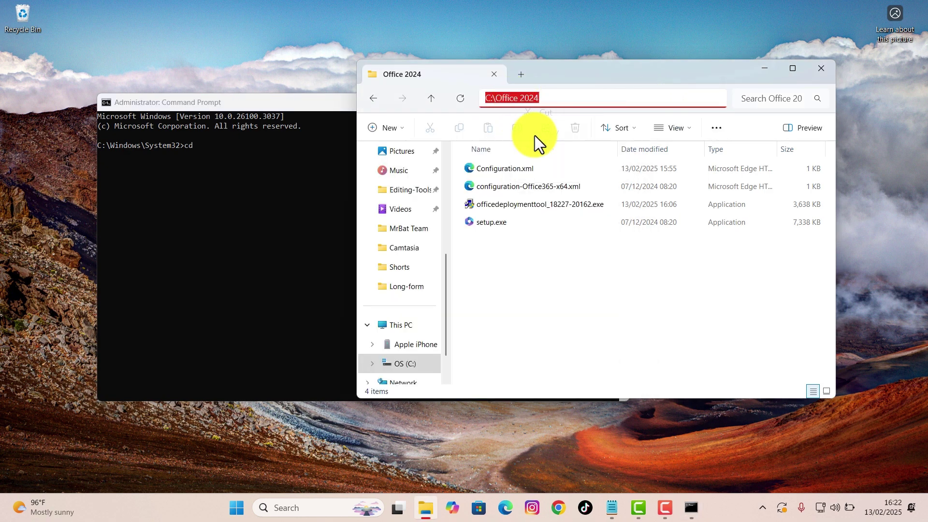
left_click(201, 151)
right_click(214, 147)
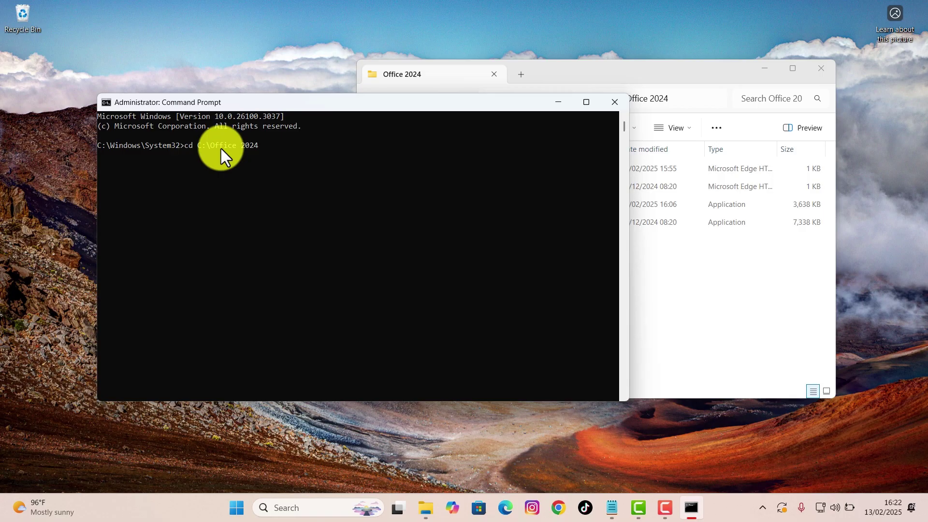
key("Return")
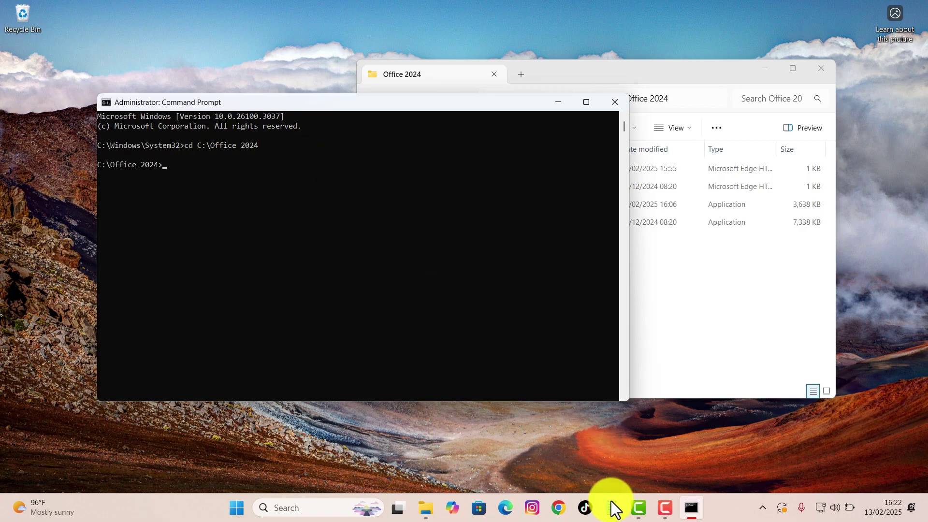
- Paste setup.exe /configure configuration.xml from the notes and run it
left_click(611, 505)
right_click(221, 175)
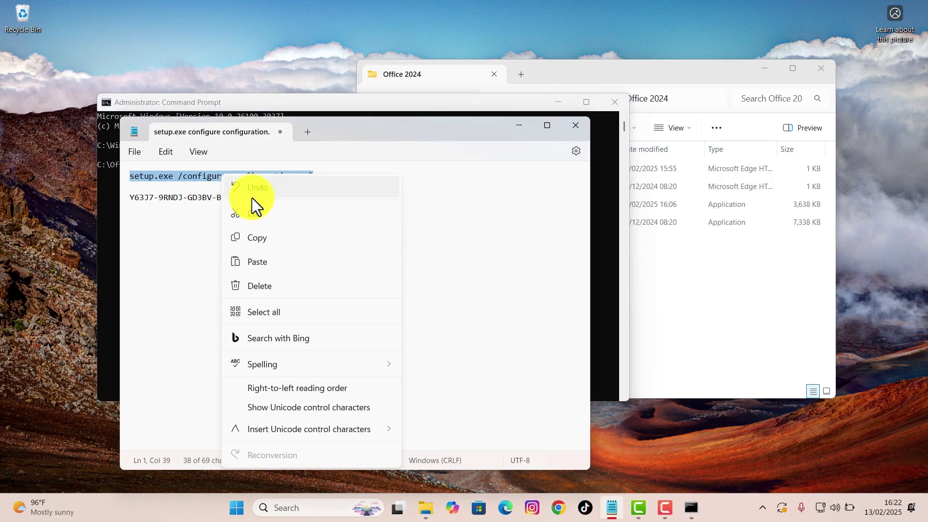
left_click(258, 229)
left_click(106, 192)
right_click(207, 166)
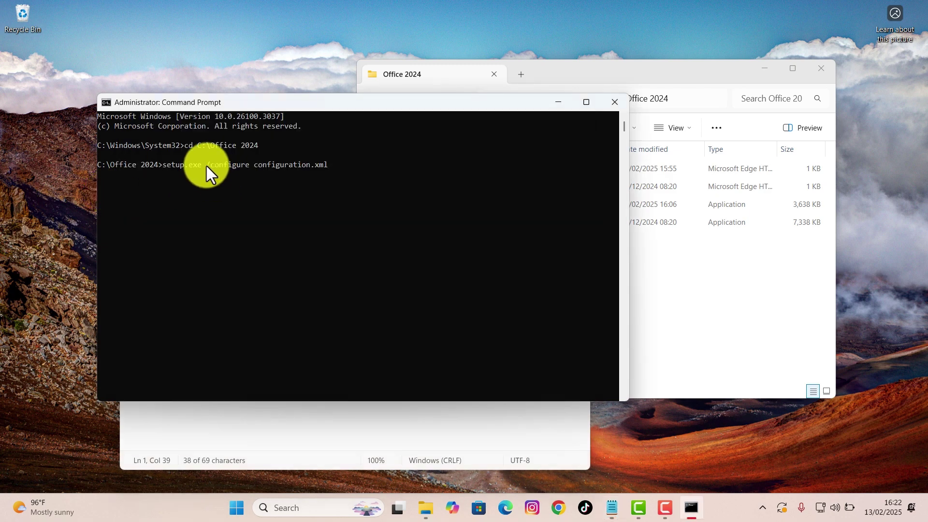
key("Return")
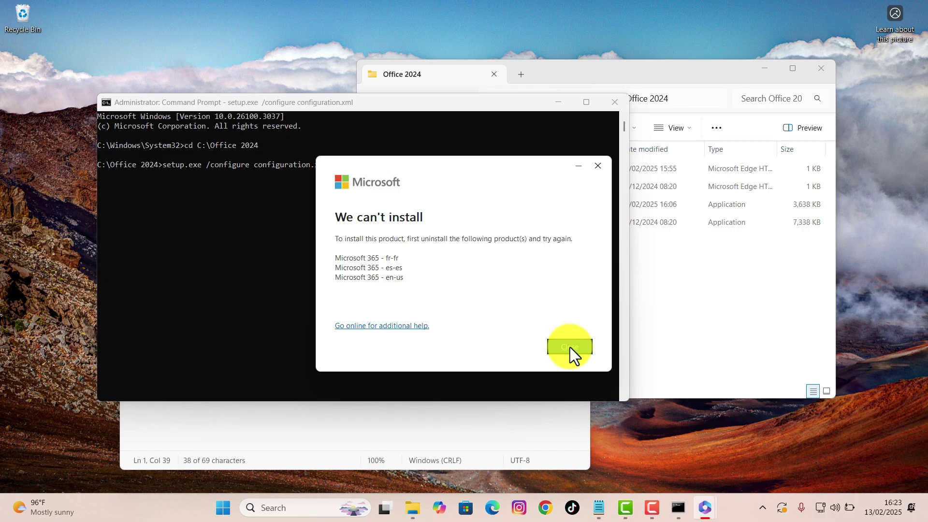
- Close the install error, search Installed apps for 365, and clear the search
left_click(571, 348)
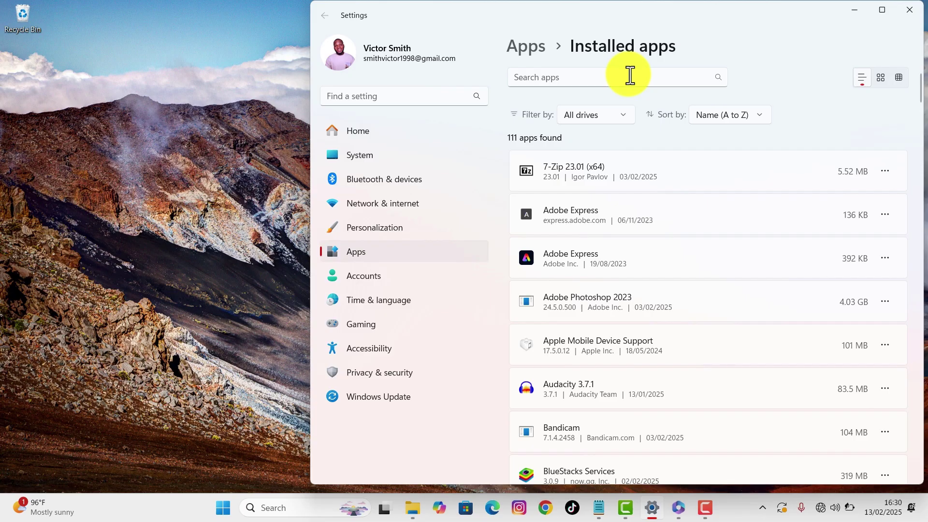
left_click(624, 75)
type("365")
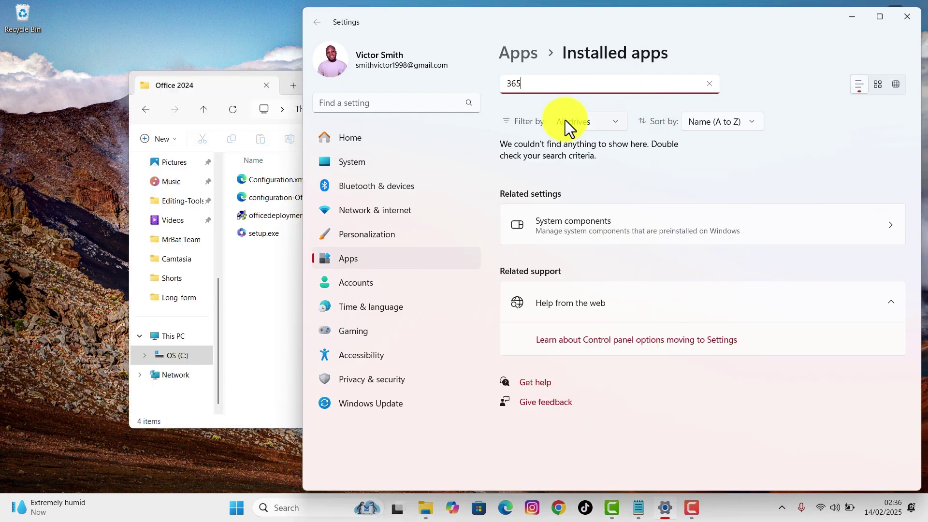
left_click(710, 84)
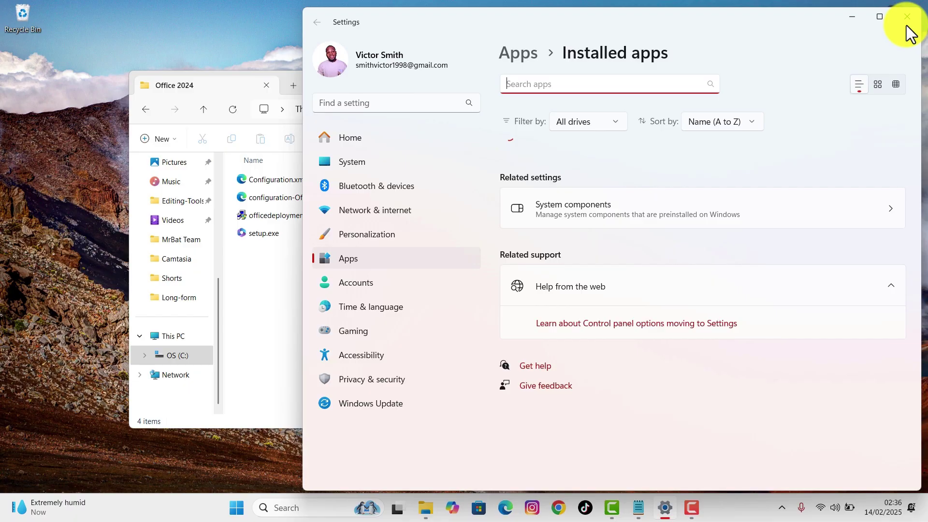
- Close Settings and cd to C:\Office 2024 in an administrator Command Prompt
left_click(907, 22)
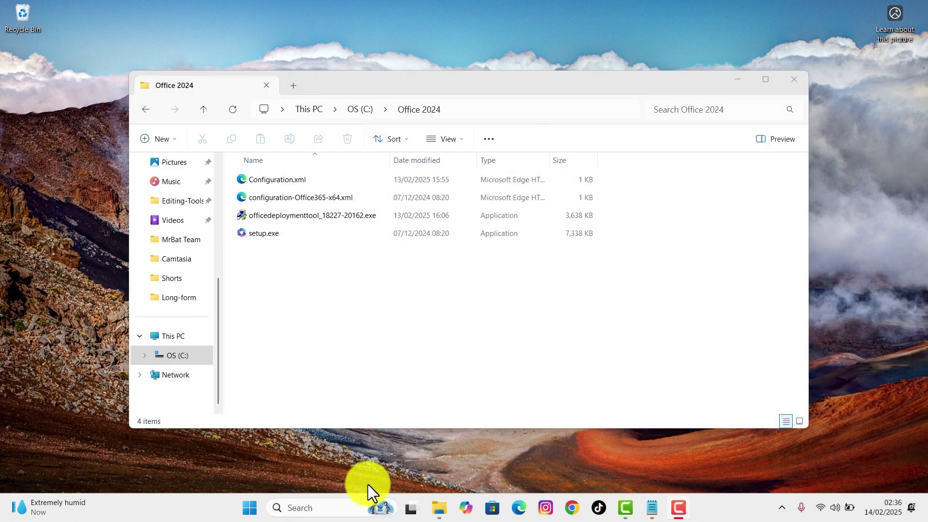
left_click(306, 508)
type("cmd")
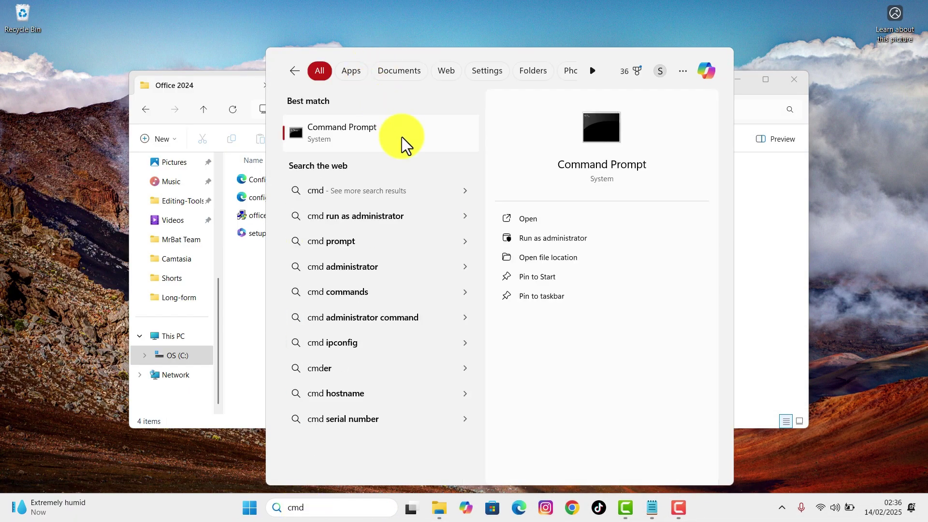
left_click(551, 241)
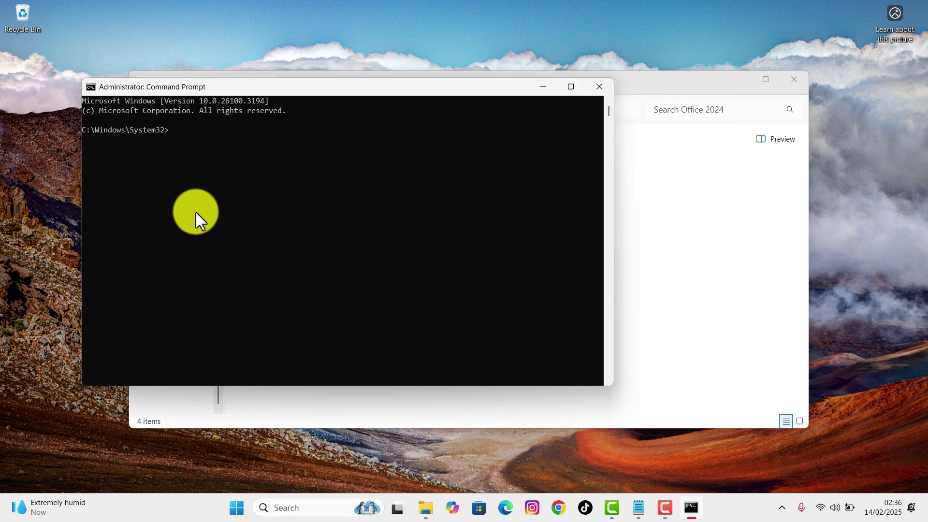
type("cd")
left_click(693, 166)
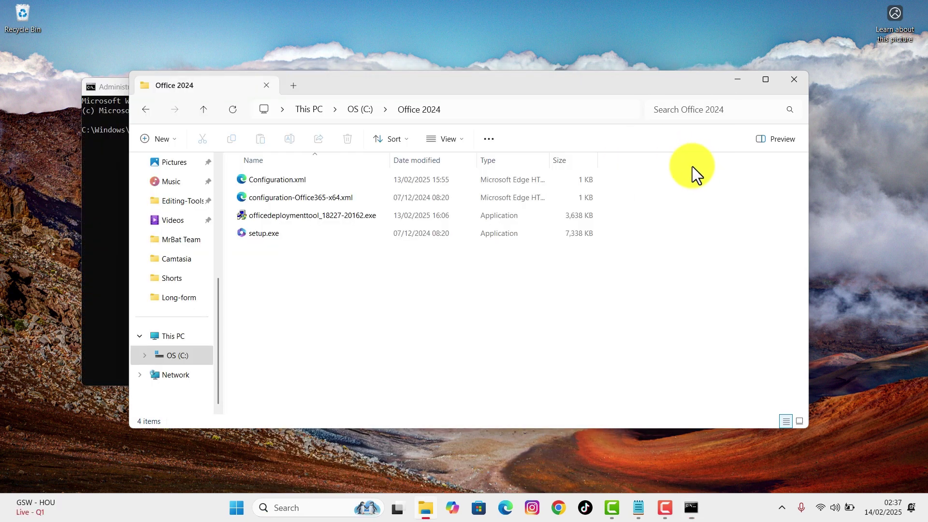
left_click(479, 109)
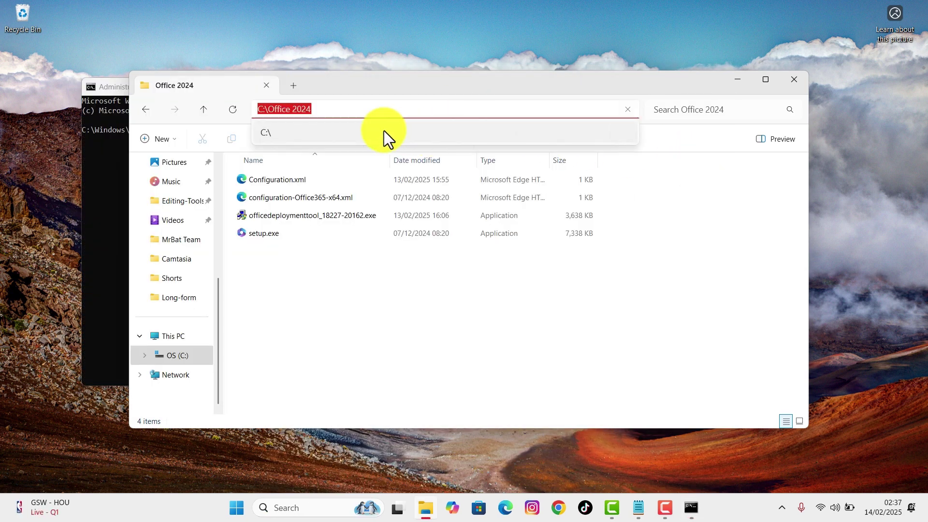
right_click(296, 116)
left_click(336, 145)
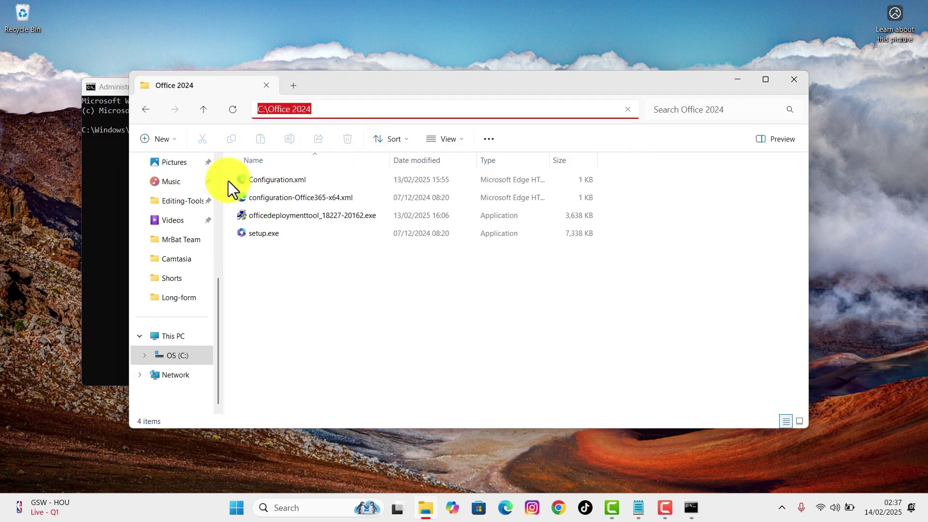
left_click(105, 134)
key("ctrl+v")
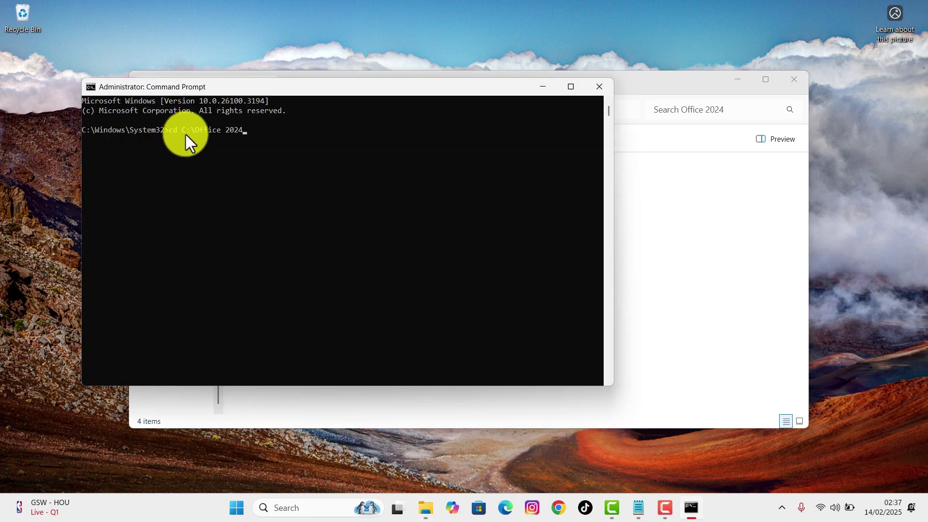
key("Return")
- Run setup.exe /configure configuration.xml, copied from the notes, to install Office
left_click(638, 508)
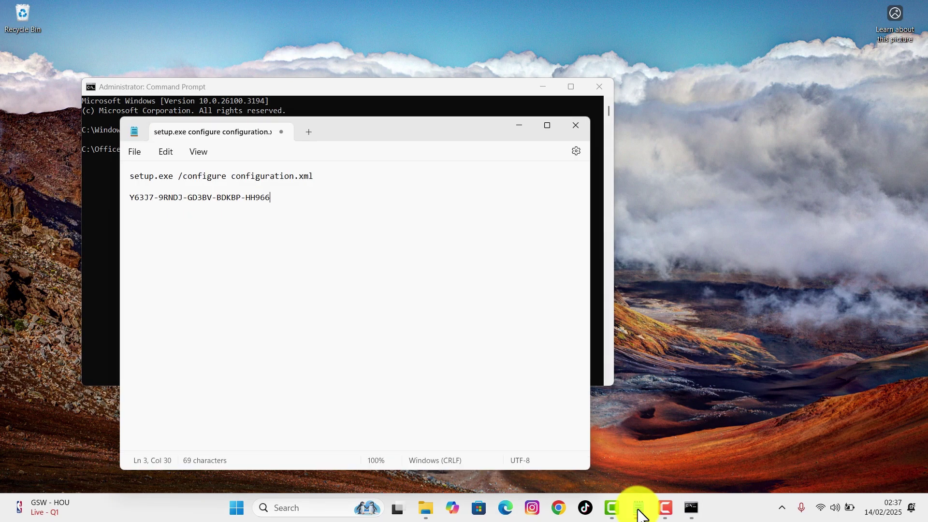
left_click_drag(290, 167, 168, 174)
right_click(205, 184)
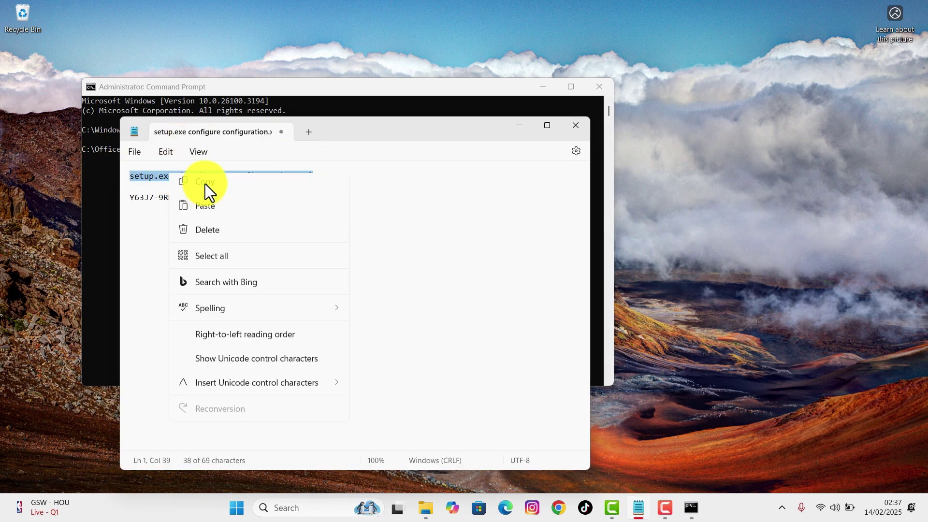
left_click(207, 236)
left_click(110, 168)
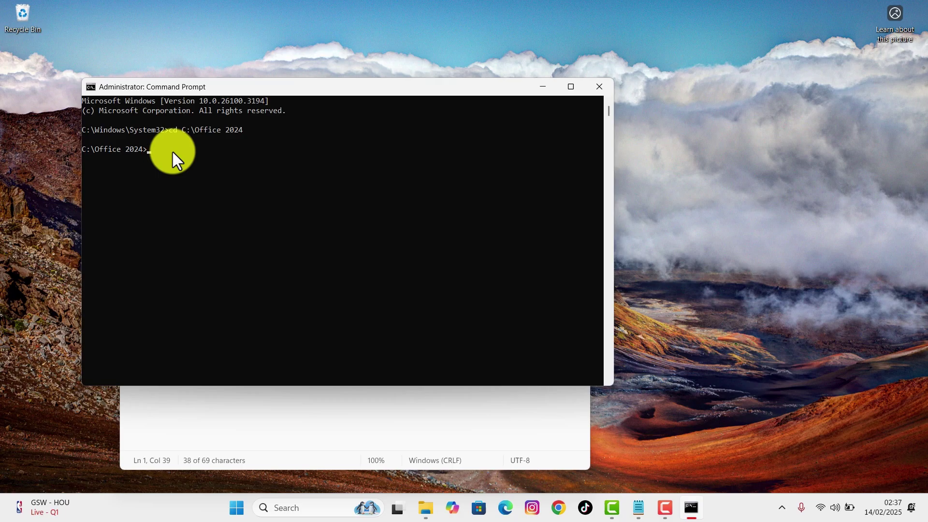
key("ctrl+v")
key("Return")
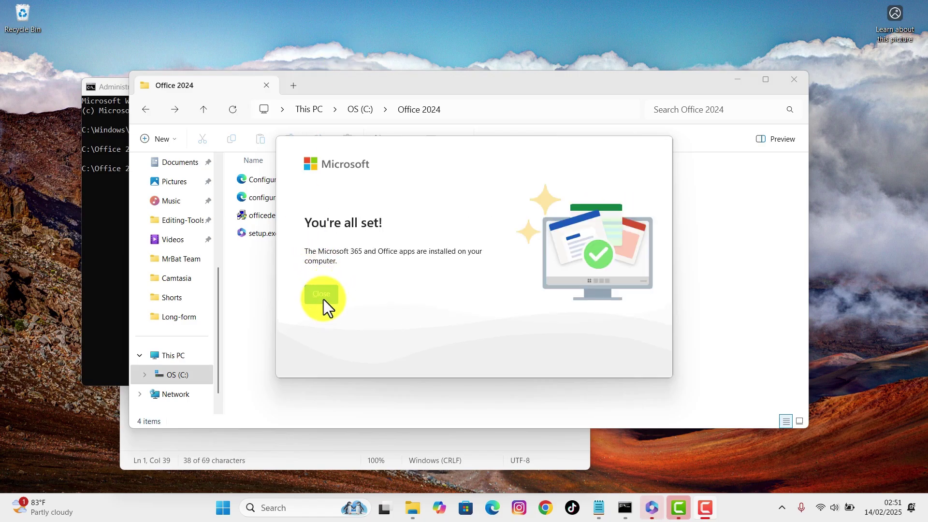
- Dismiss the install message, launch Word, and start Change Product Key on the Account page
left_click(322, 295)
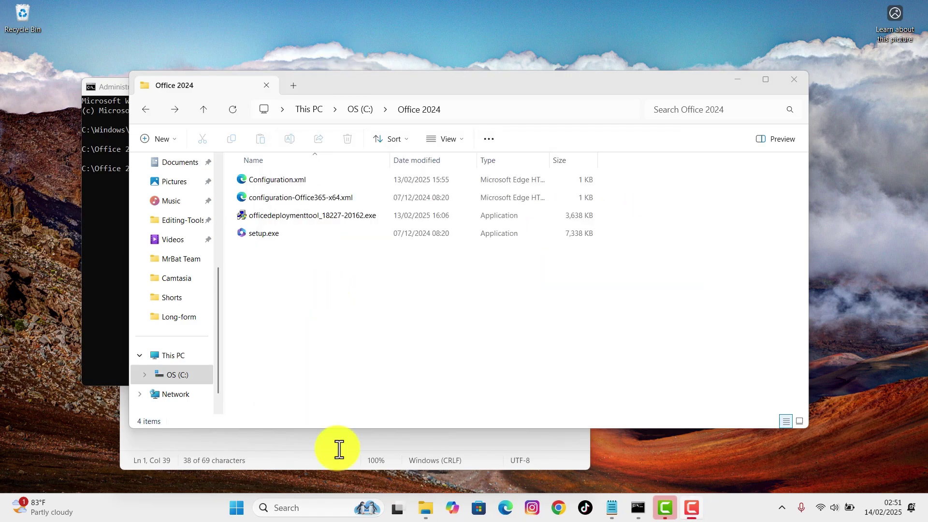
left_click(313, 508)
type("word")
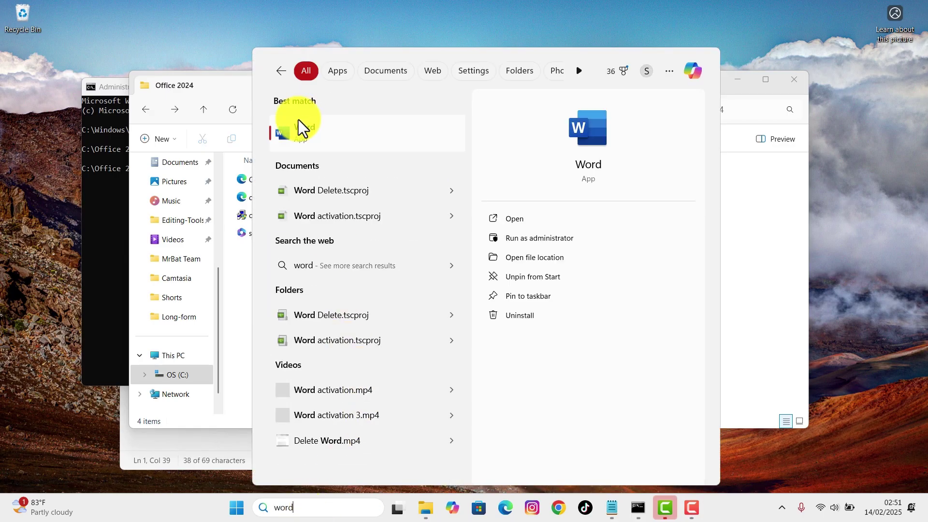
left_click(530, 219)
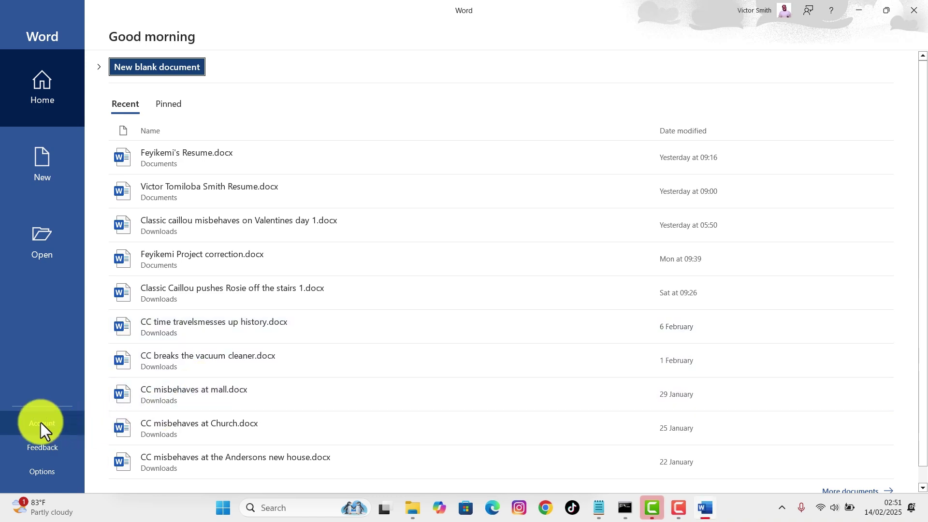
left_click(33, 422)
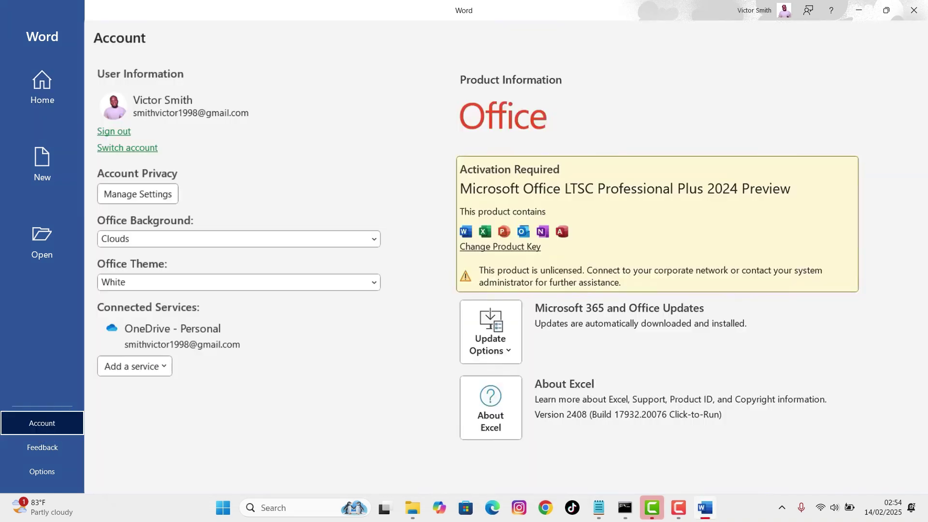
left_click(495, 247)
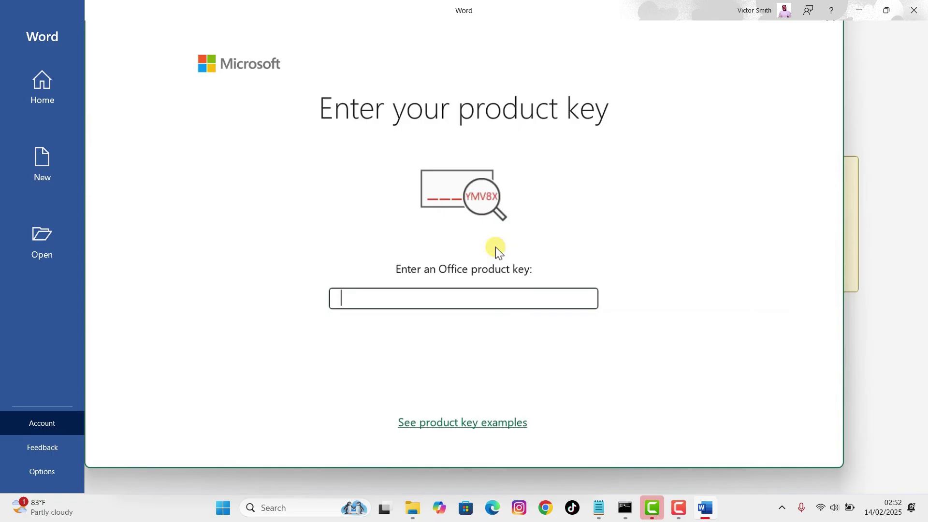
- Paste the product key from the notes and submit it to activate Office
left_click(597, 508)
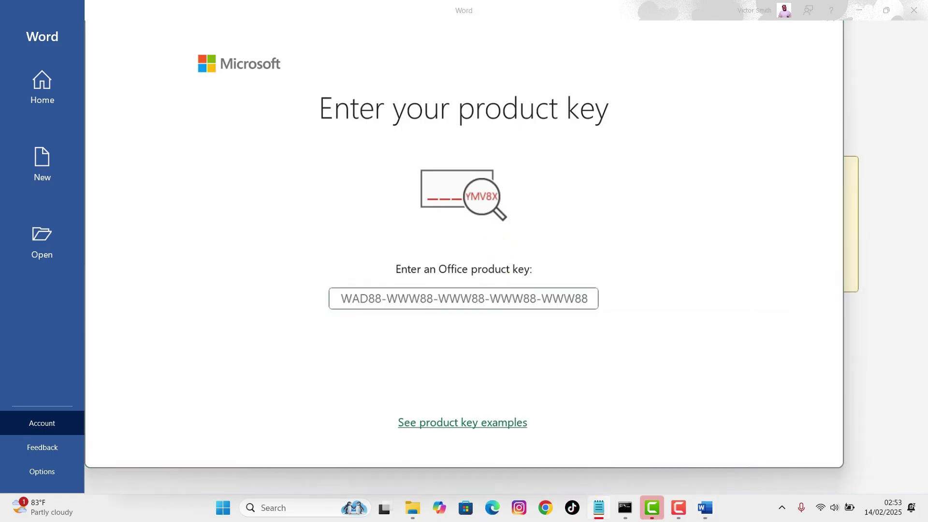
left_click_drag(314, 266, 498, 270)
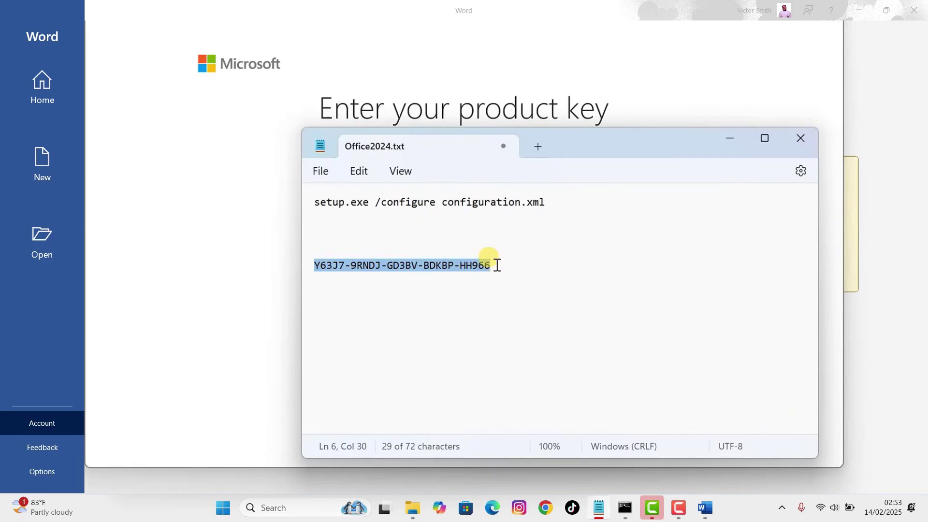
left_click(730, 139)
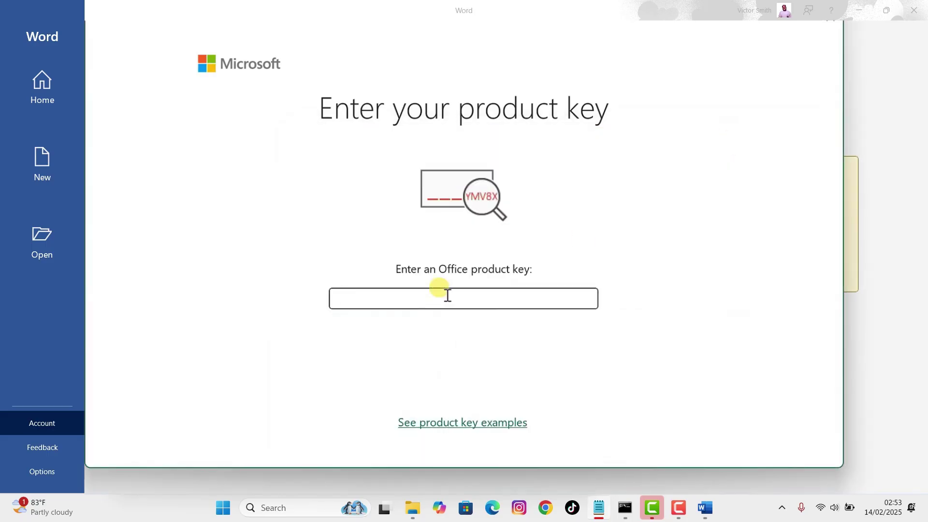
key("ctrl+v")
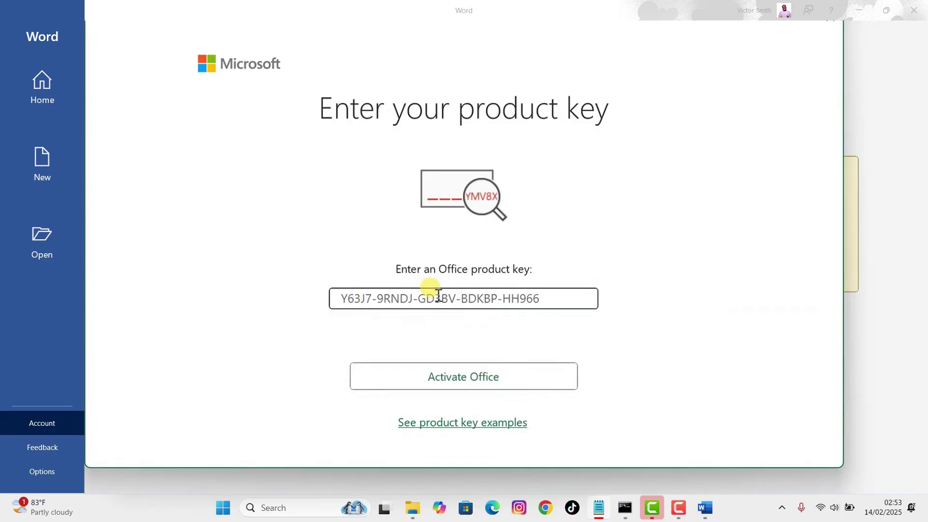
left_click(489, 382)
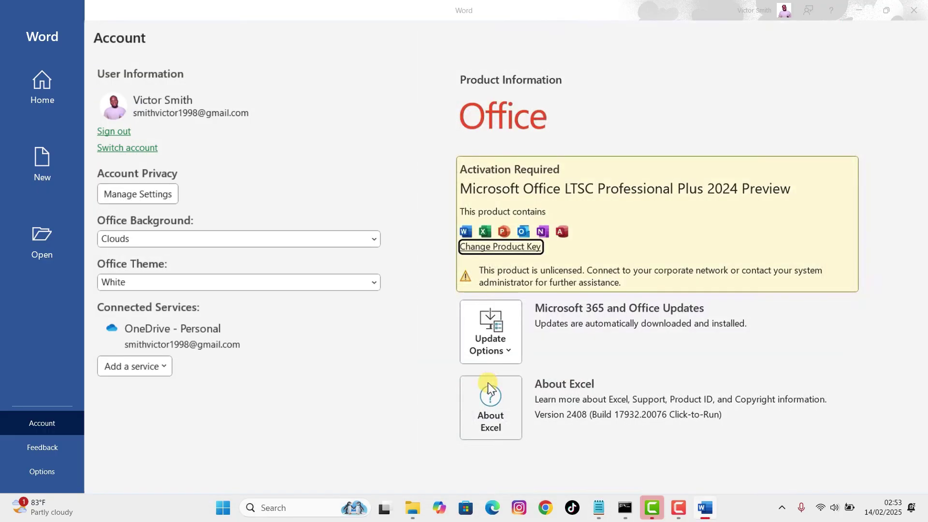
- Close Word and relaunch it from Windows search to bring up the Activation Wizard
left_click(913, 10)
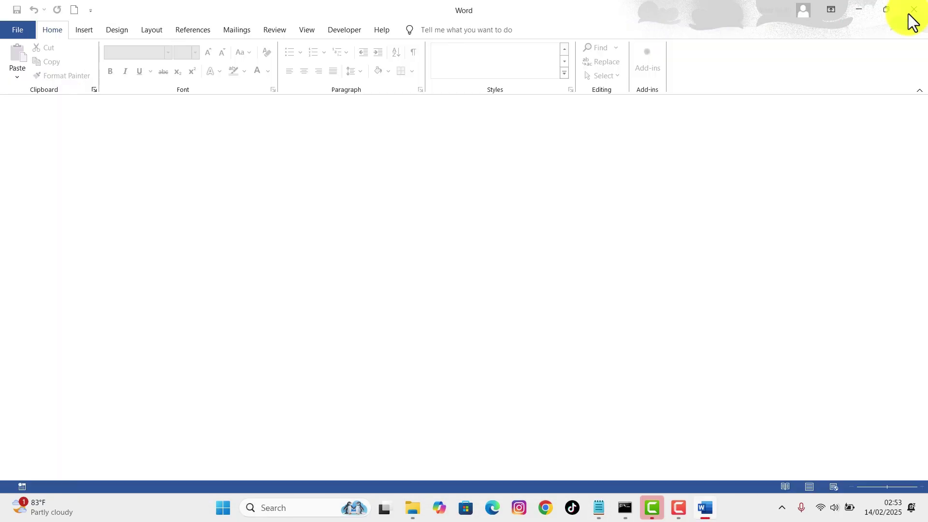
left_click(326, 508)
type("w")
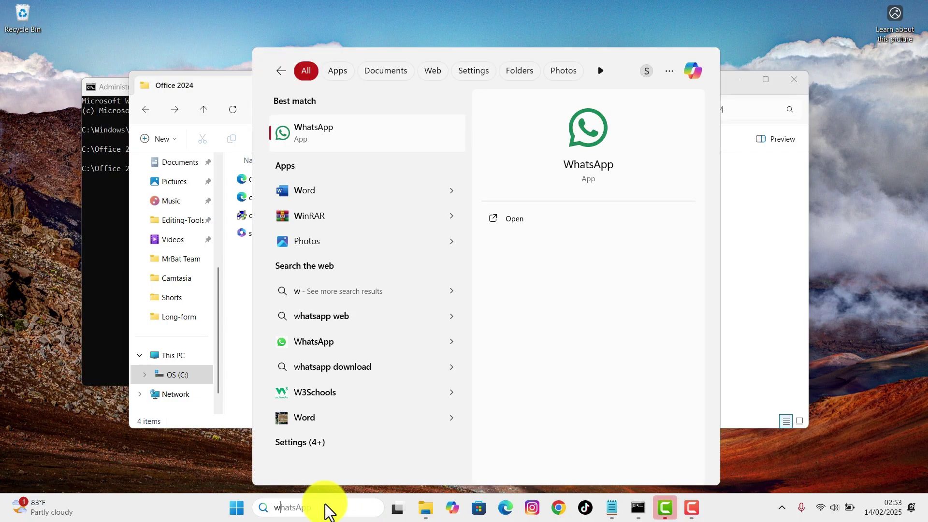
type("ord")
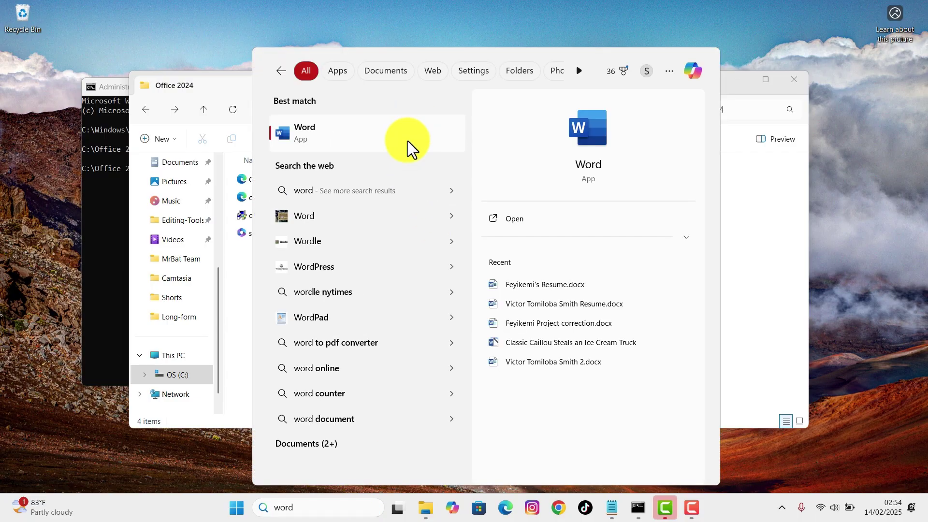
left_click(408, 141)
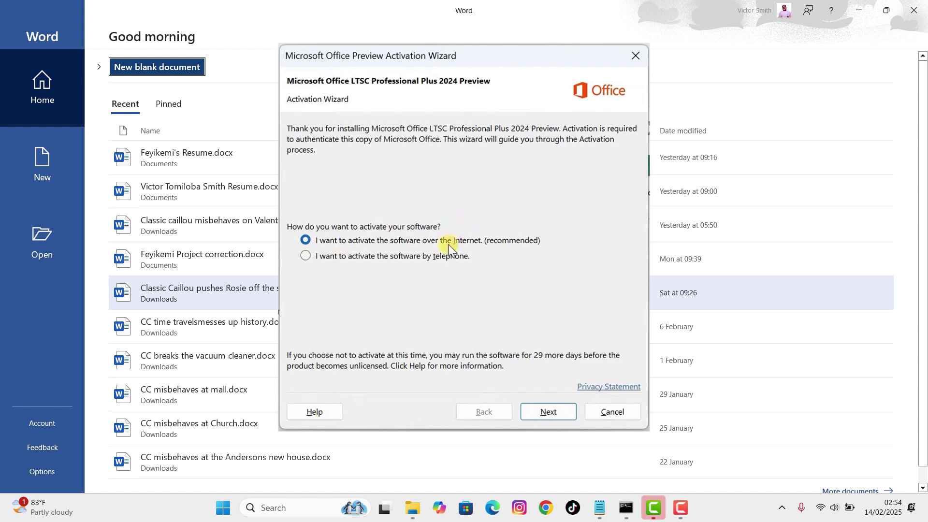
- Activate over the Internet, close the wizard, and confirm Product Activated under Account
left_click(557, 417)
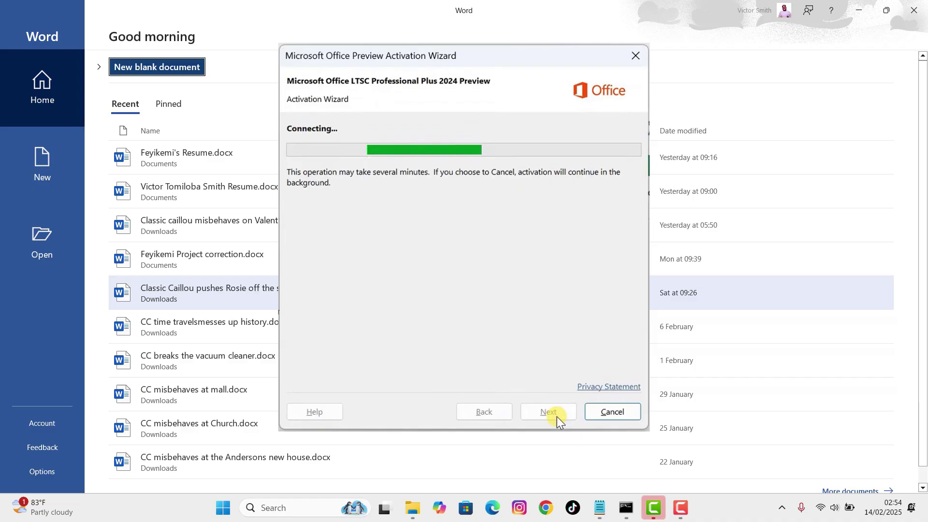
left_click(607, 411)
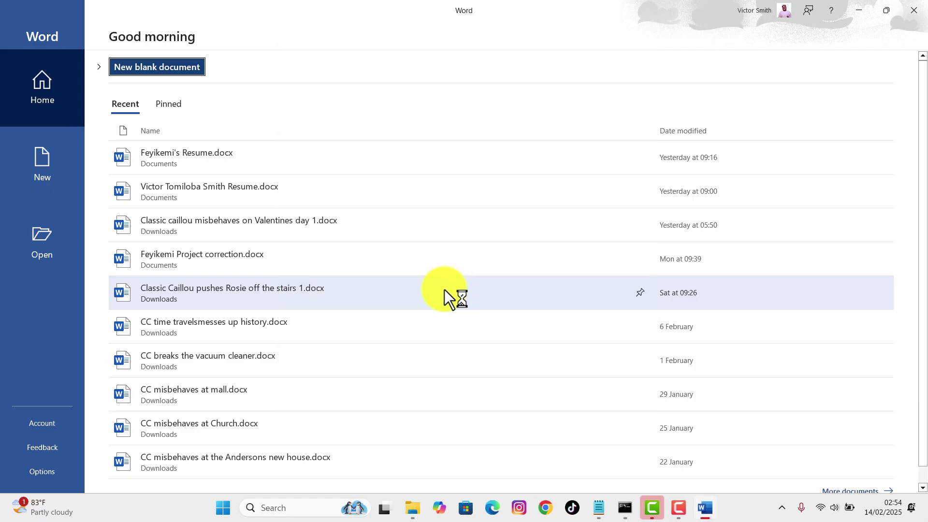
left_click(48, 421)
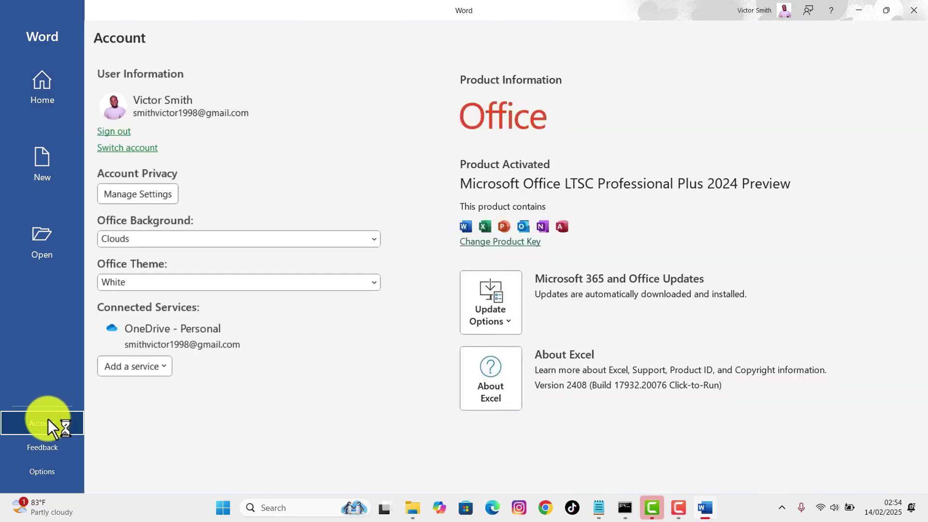